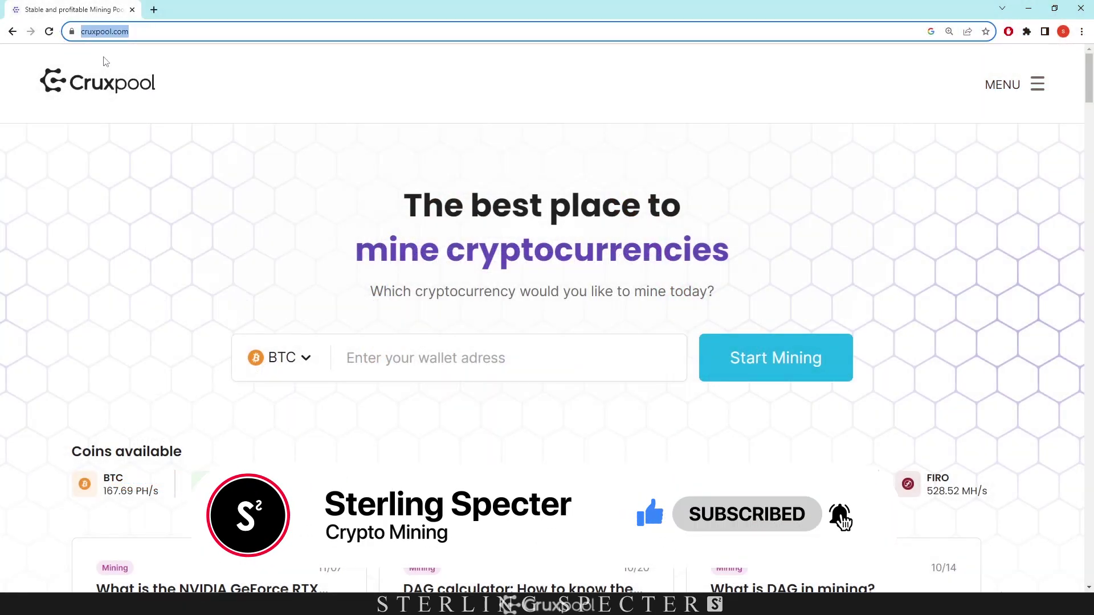
# Look over the available coins on the Cruxpool homepage and the workers and hashrate on the account dashboard.
pyautogui.click(106, 174)
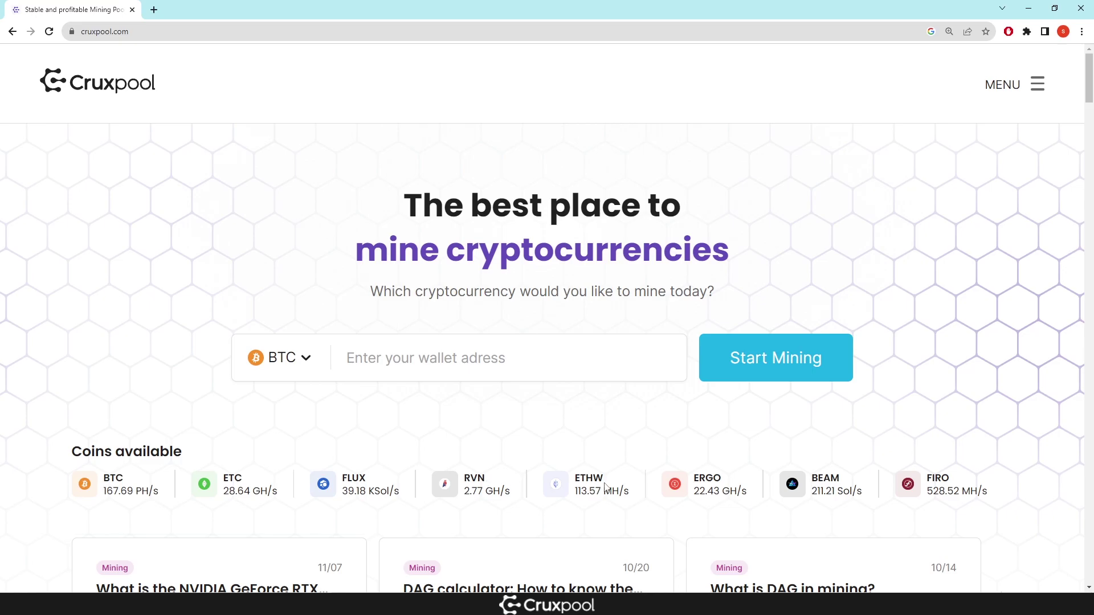
pyautogui.click(706, 483)
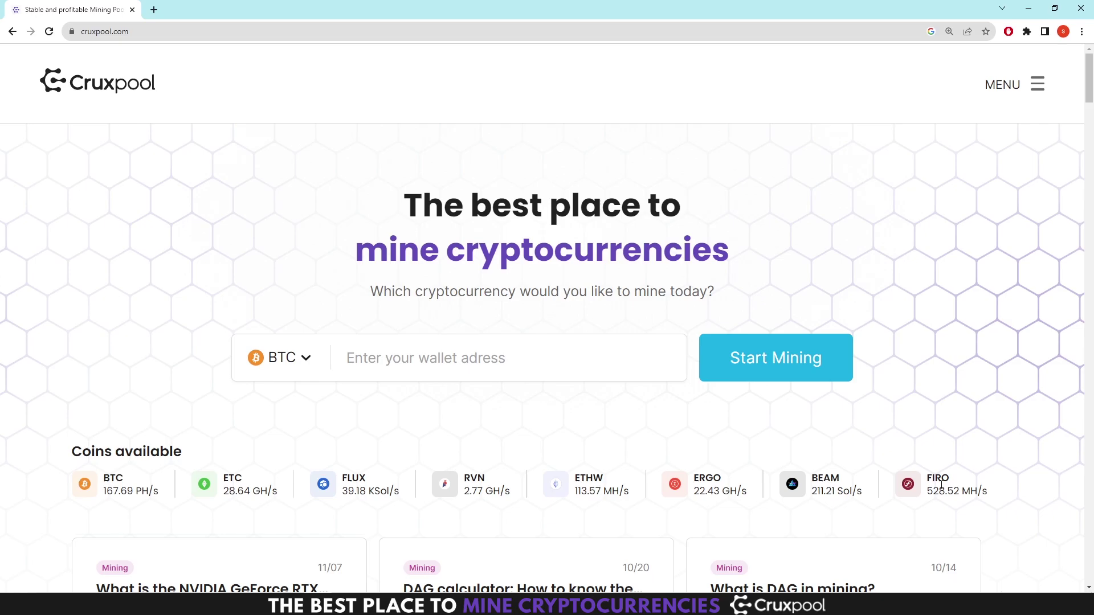
pyautogui.scroll(-6, 1013, 285)
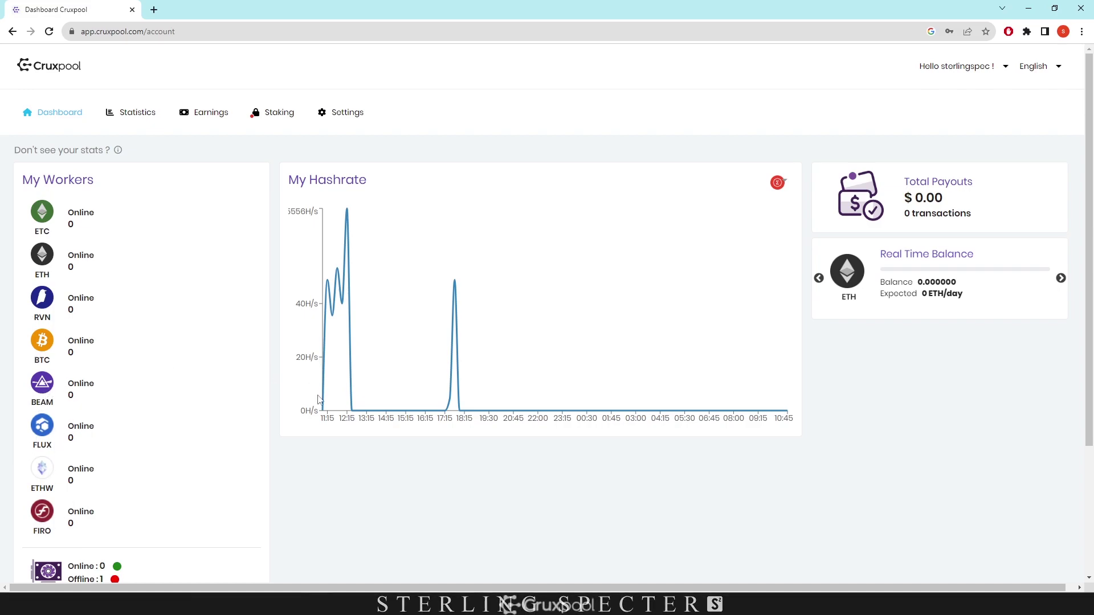
pyautogui.scroll(-1, 317, 376)
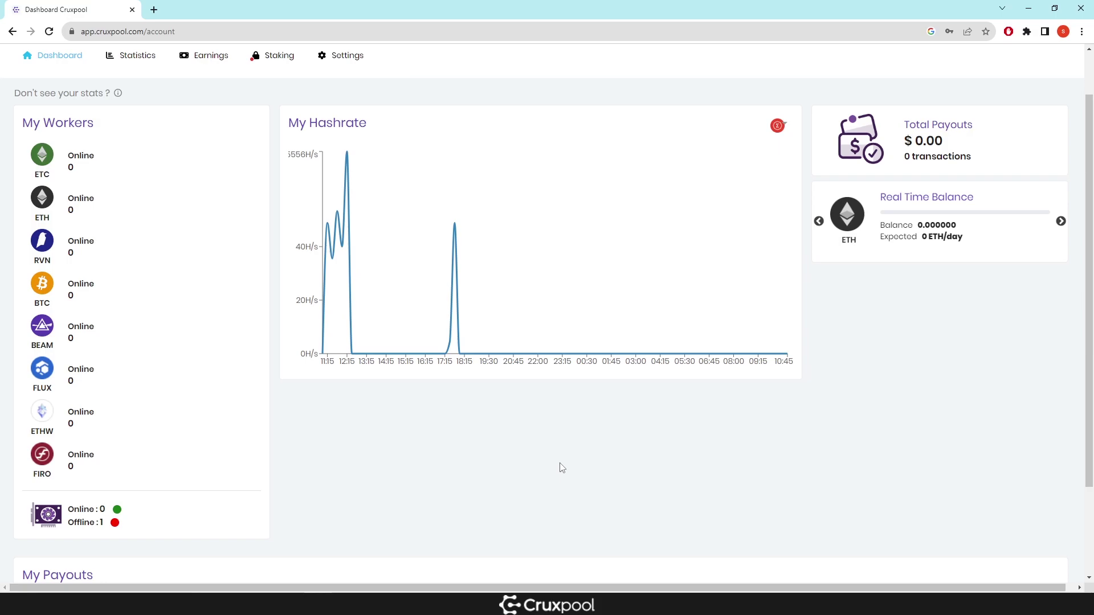
pyautogui.scroll(-1, 562, 468)
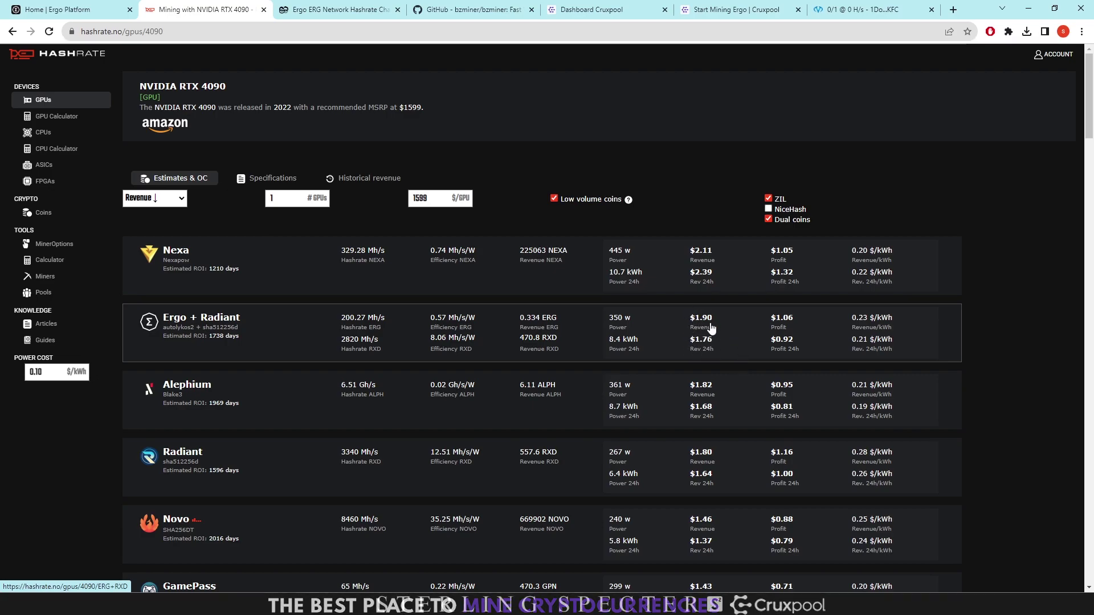
# Check the Ergo network hashrate chart on 2Miners and the Ergo + Radiant revenue estimate for the NVIDIA RTX 4090 on Hashrate.no.
pyautogui.click(326, 11)
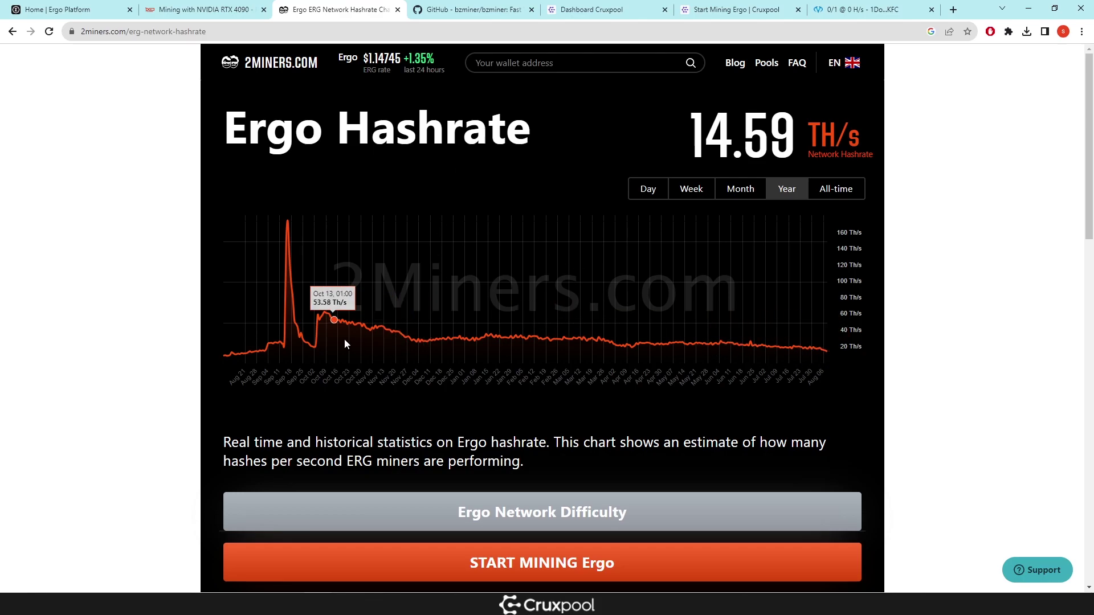
pyautogui.click(208, 6)
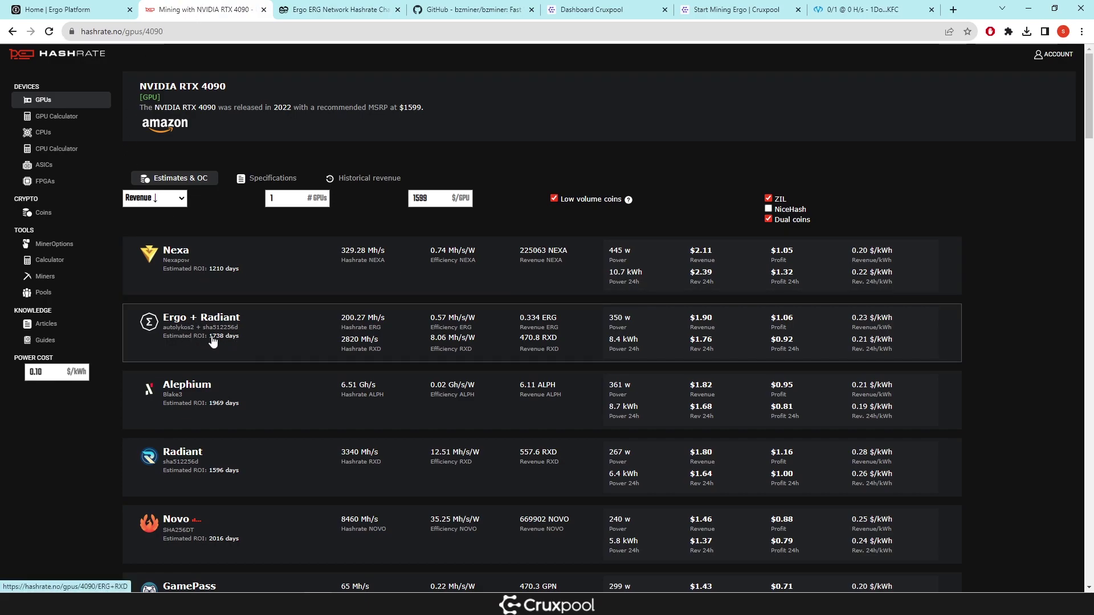
pyautogui.scroll(-1, 213, 341)
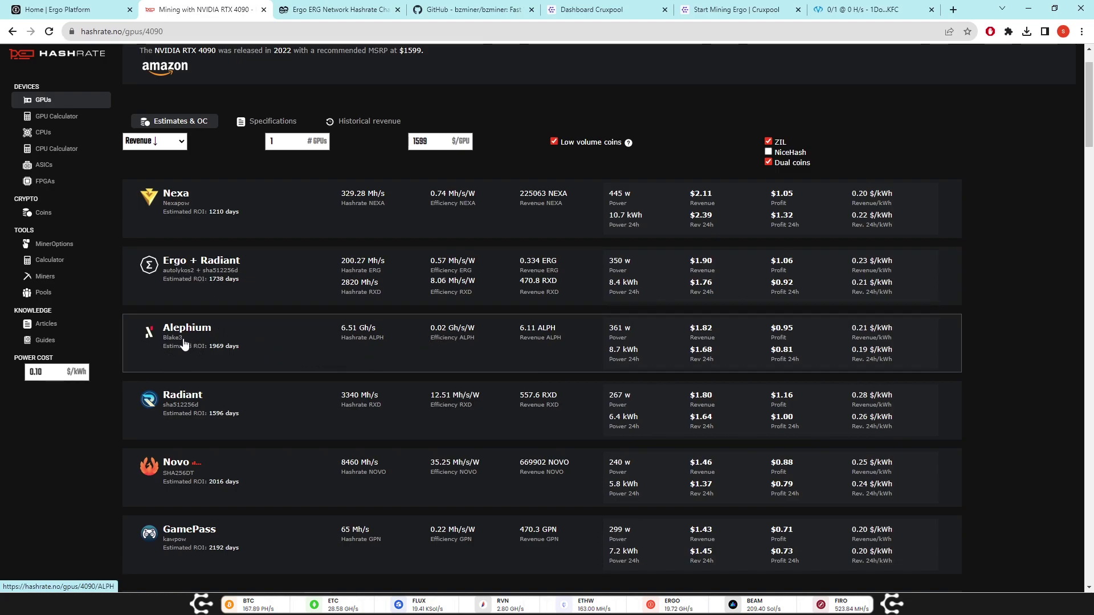
pyautogui.scroll(1, 210, 345)
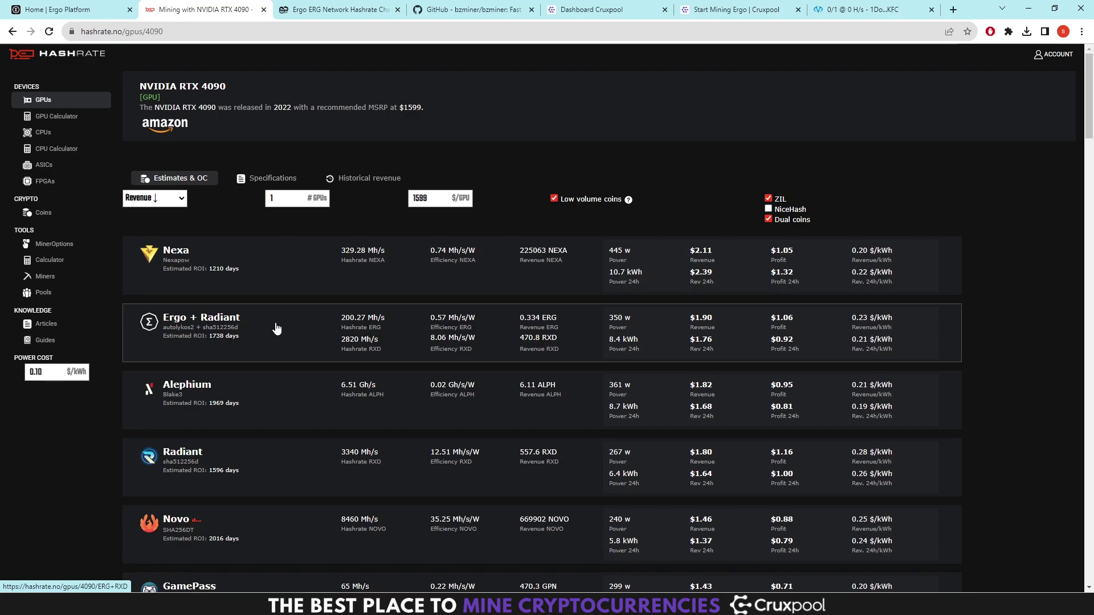
# Examine the BzMiner README on GitHub for its optimized dual mining combinations and the GPU limits for Ergo + Radiant.
pyautogui.click(474, 12)
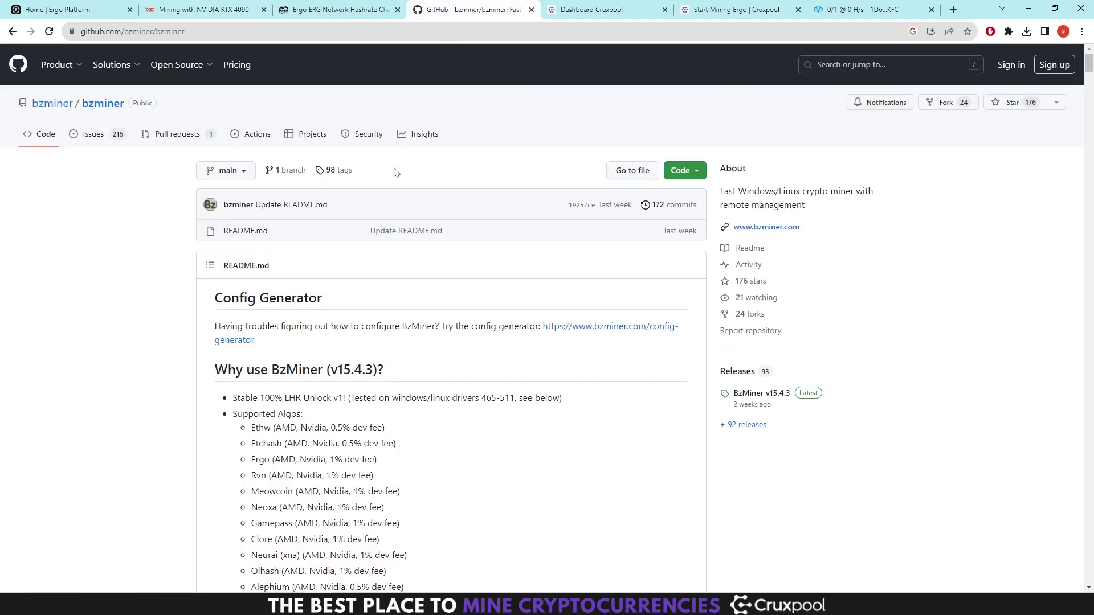
pyautogui.scroll(-9, 240, 317)
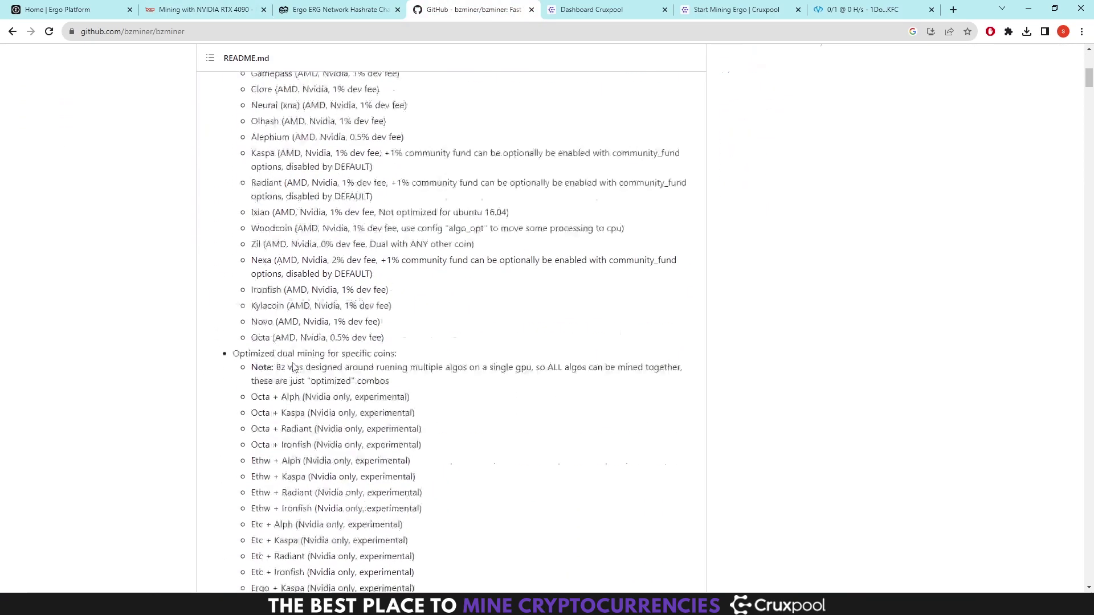
pyautogui.scroll(-2, 293, 363)
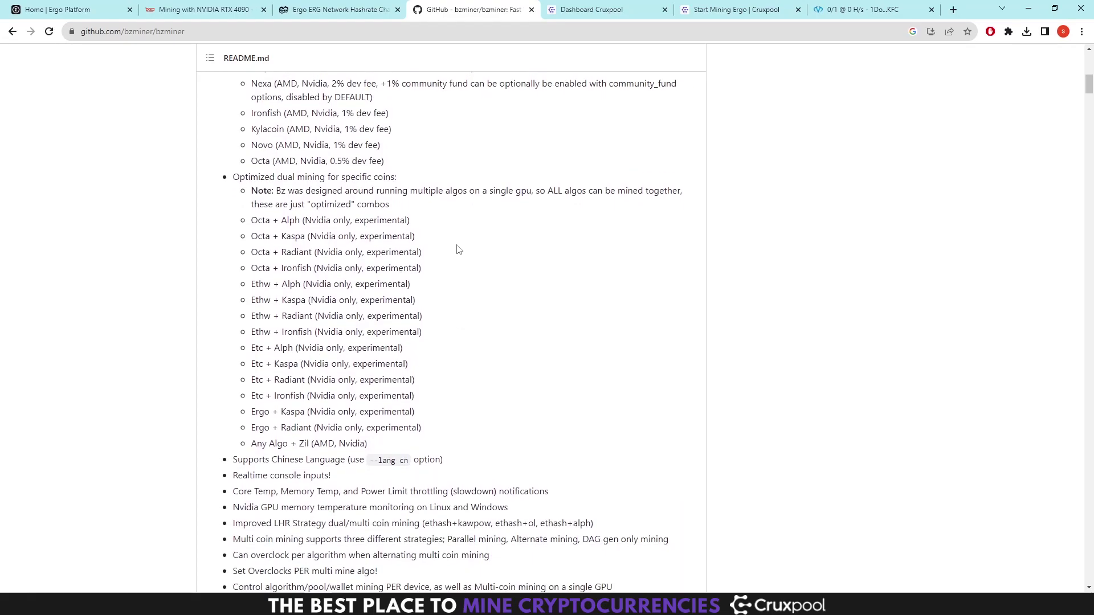
pyautogui.moveTo(534, 192); pyautogui.dragTo(682, 191)
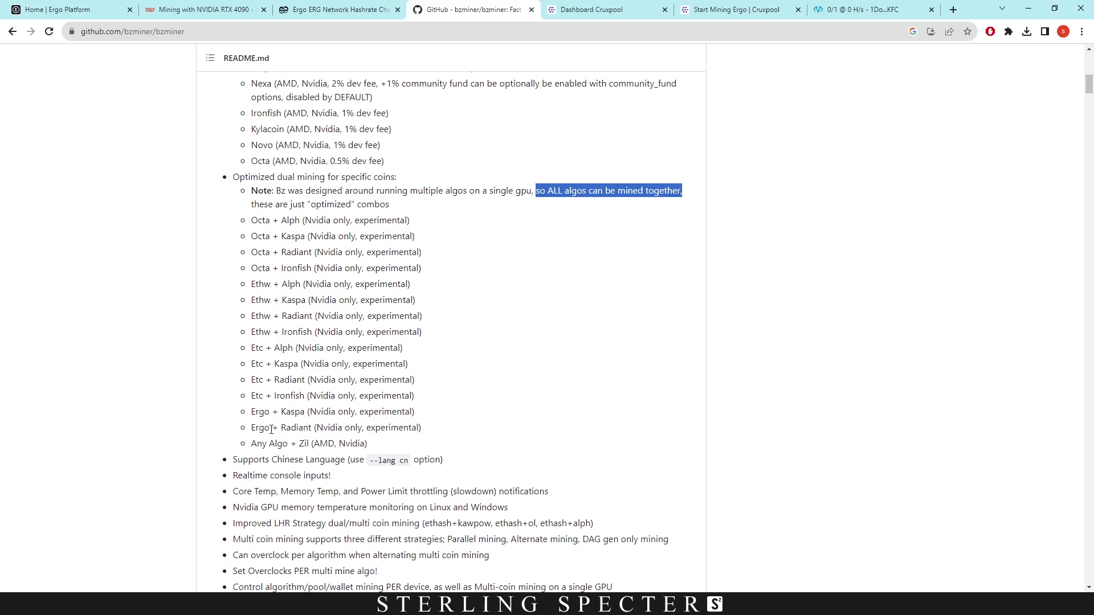
pyautogui.moveTo(253, 428); pyautogui.dragTo(430, 430)
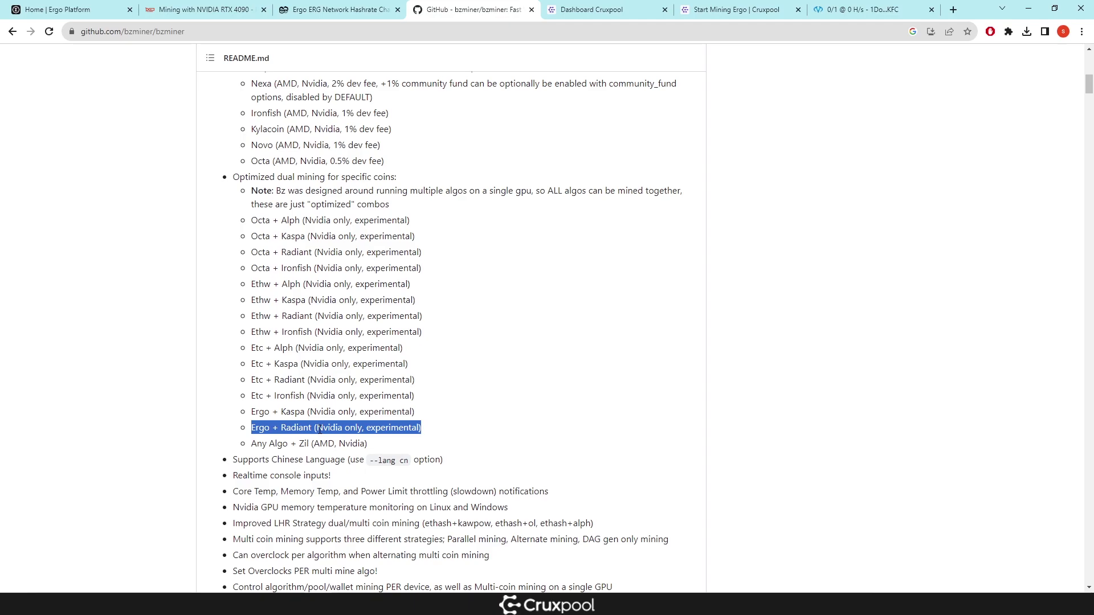
pyautogui.click(363, 430)
pyautogui.moveTo(363, 428); pyautogui.dragTo(319, 437)
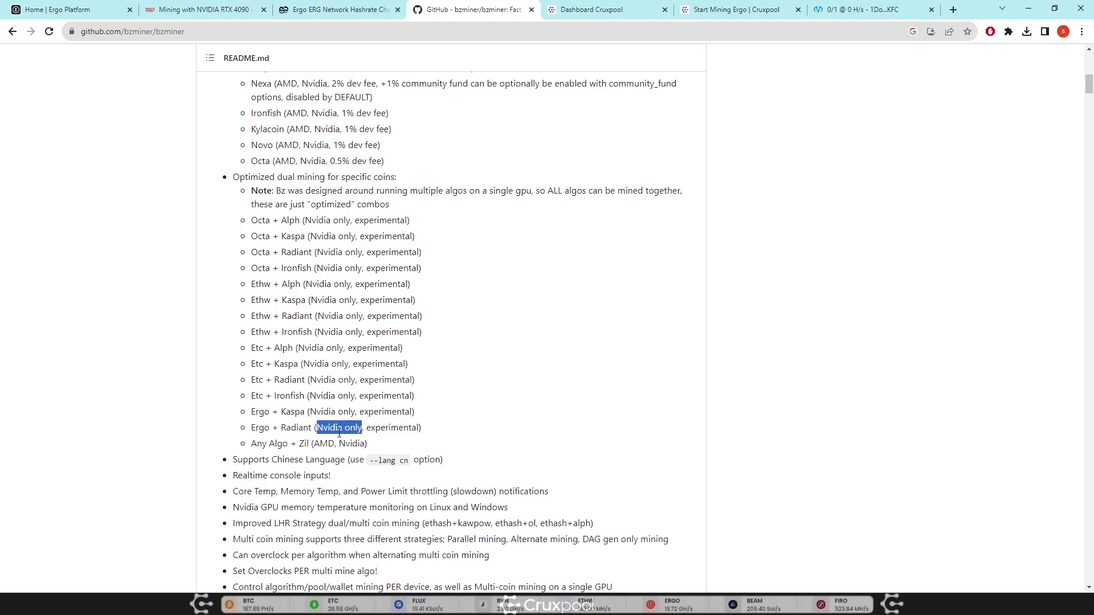
# Open the dual_ergo_radiant batch file from the bzminer_v15.4.2_windows folder for editing in Notepad, allowing it past the SmartScreen block.
pyautogui.hotkey('alt', 'Tab')
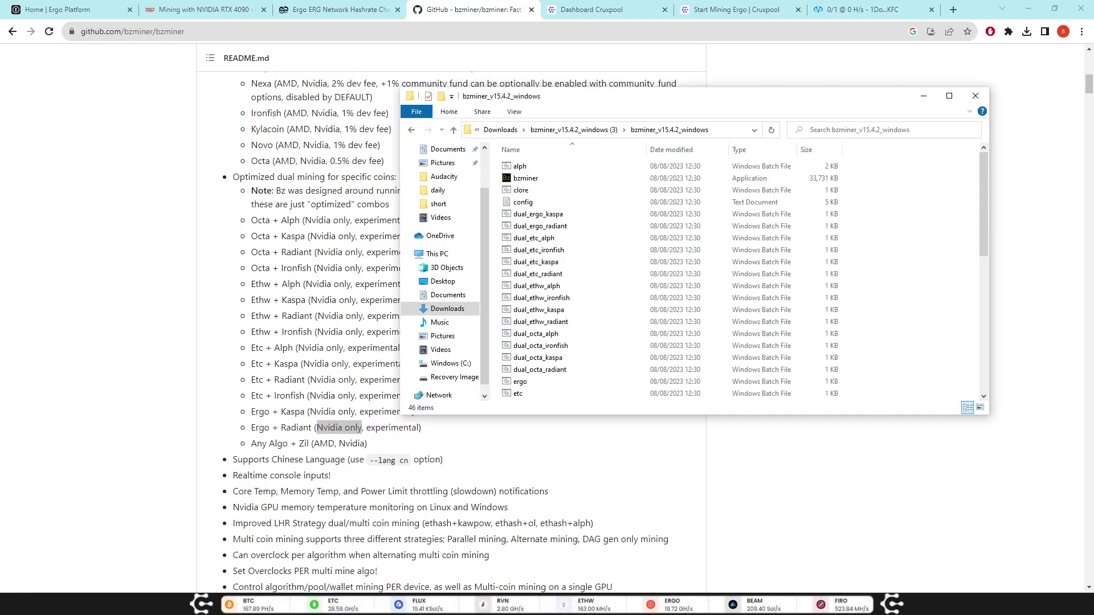
pyautogui.click(539, 228)
pyautogui.rightClick(540, 228)
pyautogui.click(560, 243)
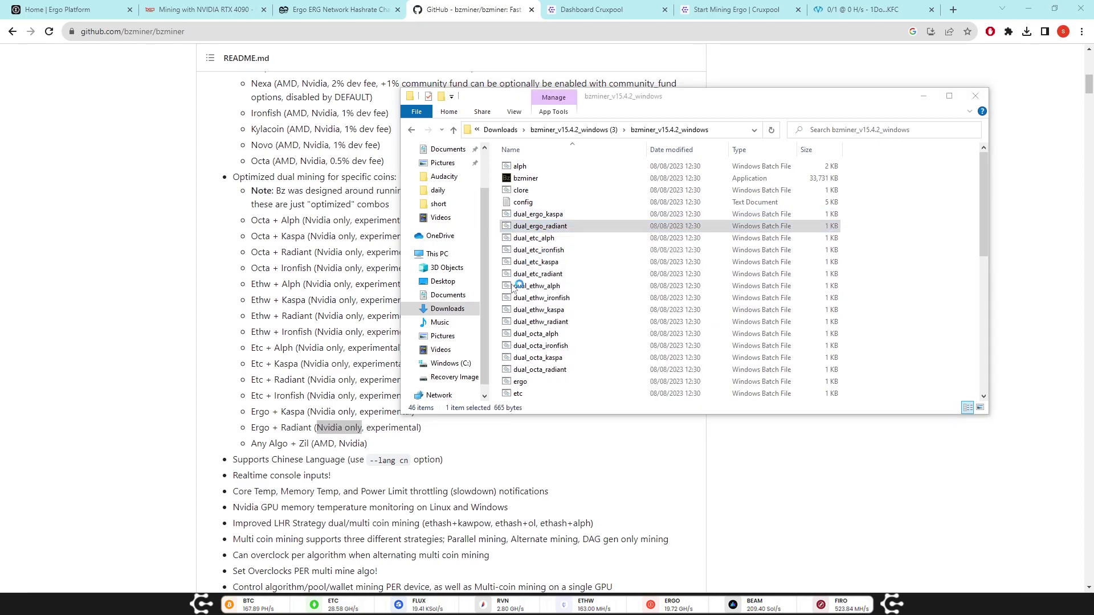
pyautogui.click(427, 220)
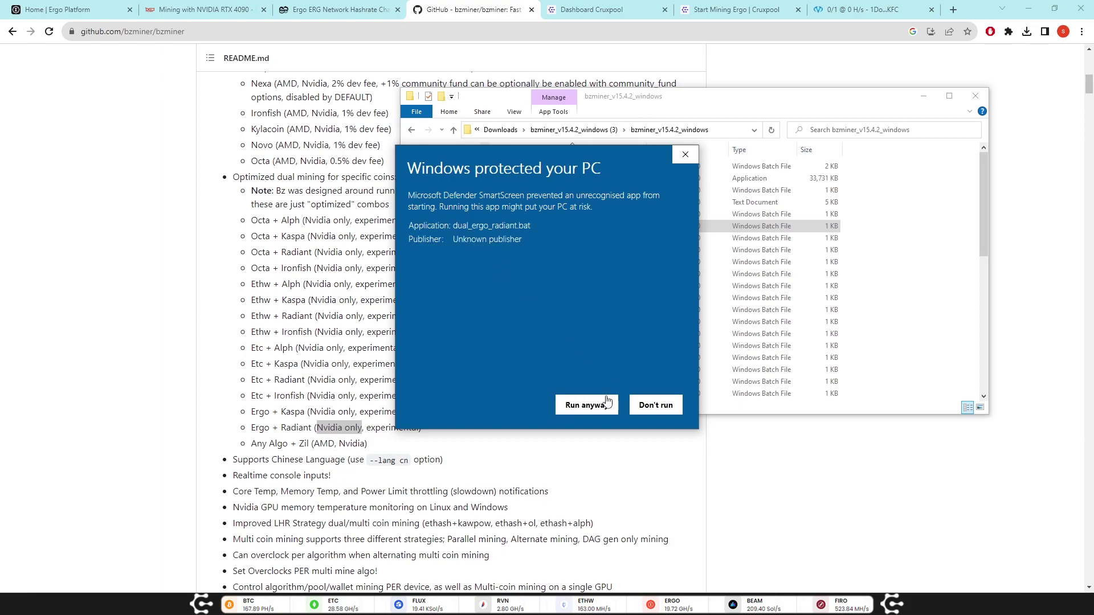
pyautogui.click(587, 405)
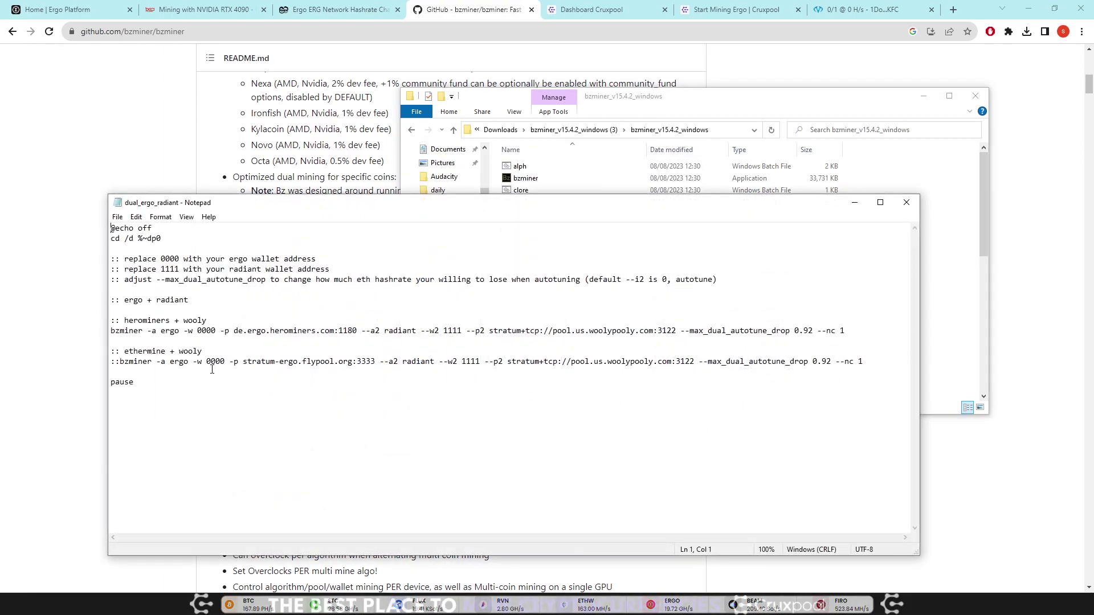
# Reduce the batch file to the bzminer command under "ethermine + wooly" and remove its leading :: comment marker.
pyautogui.moveTo(203, 361); pyautogui.dragTo(704, 365)
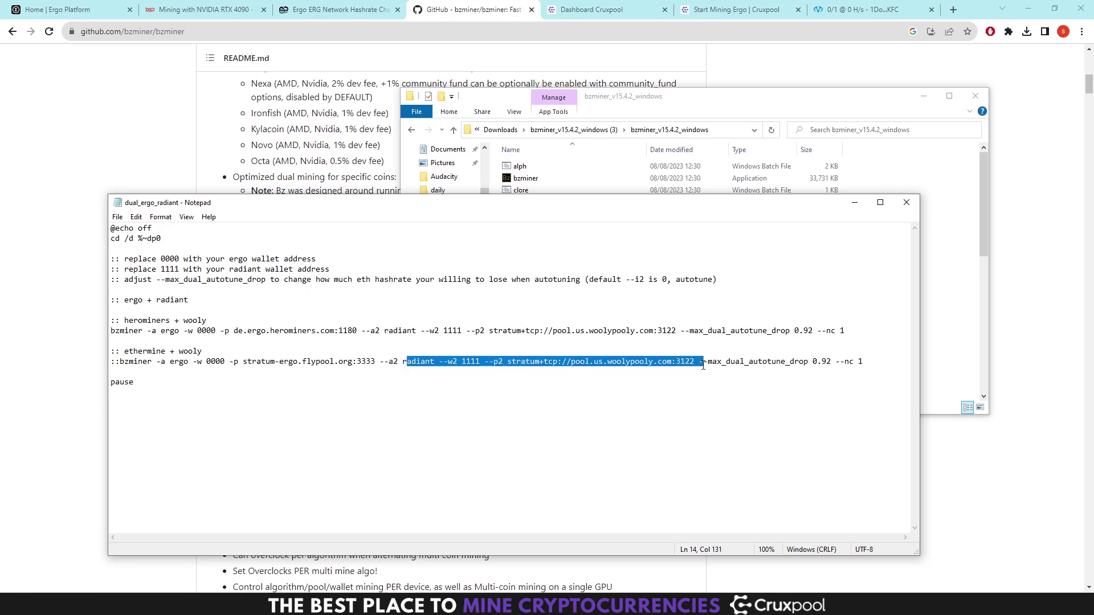
pyautogui.moveTo(203, 352); pyautogui.dragTo(82, 210)
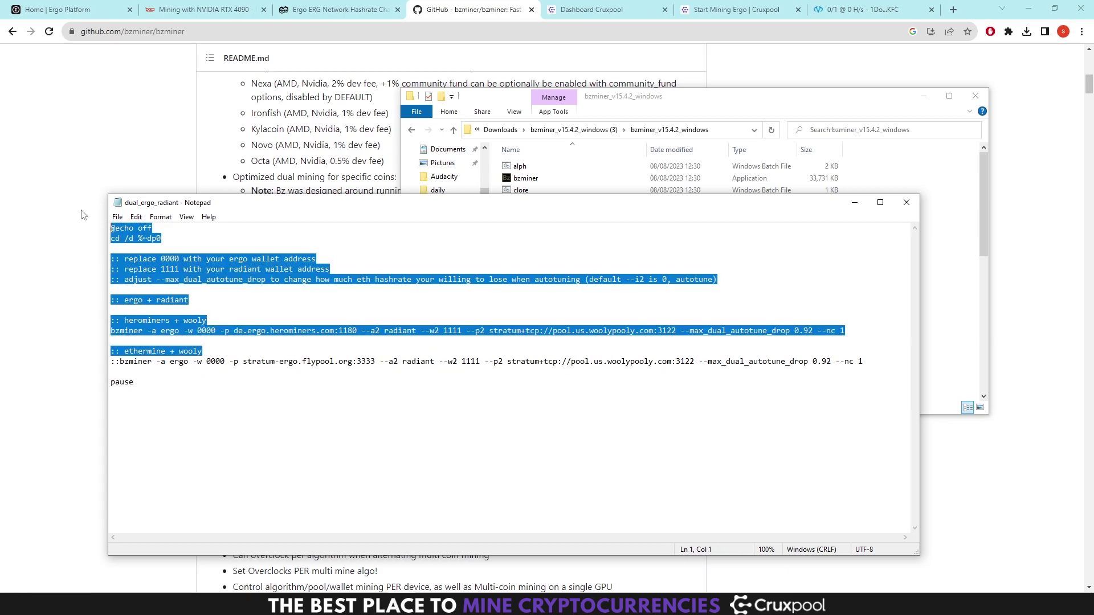
pyautogui.press('BackSpace')
pyautogui.moveTo(139, 262); pyautogui.dragTo(106, 227)
pyautogui.press('BackSpace')
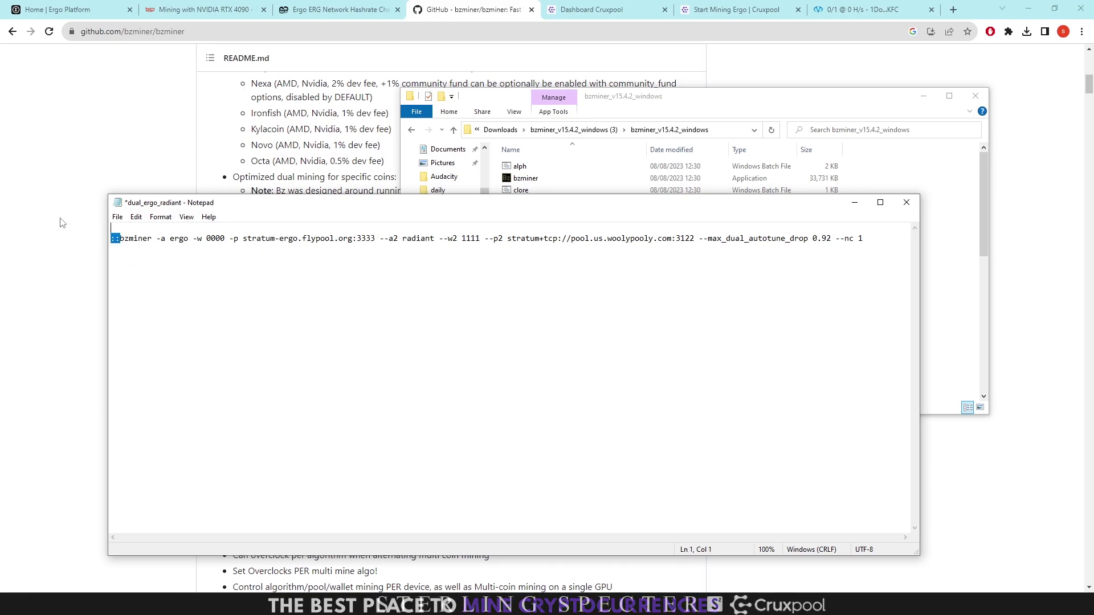
pyautogui.press('BackSpace')
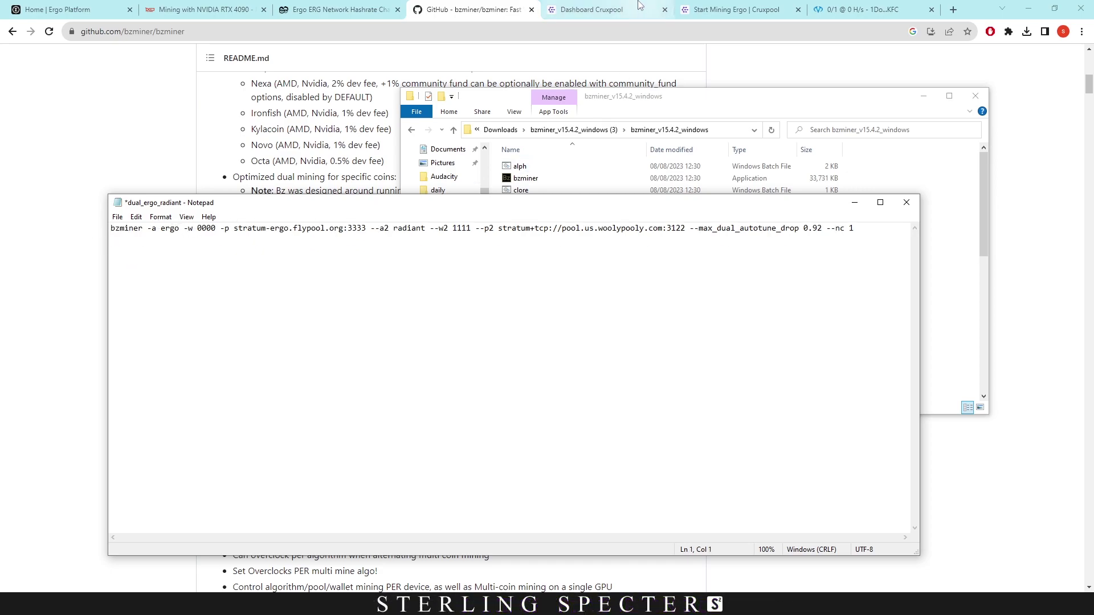
# Replace the Ergo wallet placeholder 0000 in the bzminer command with the Cruxpool account username.
pyautogui.click(592, 10)
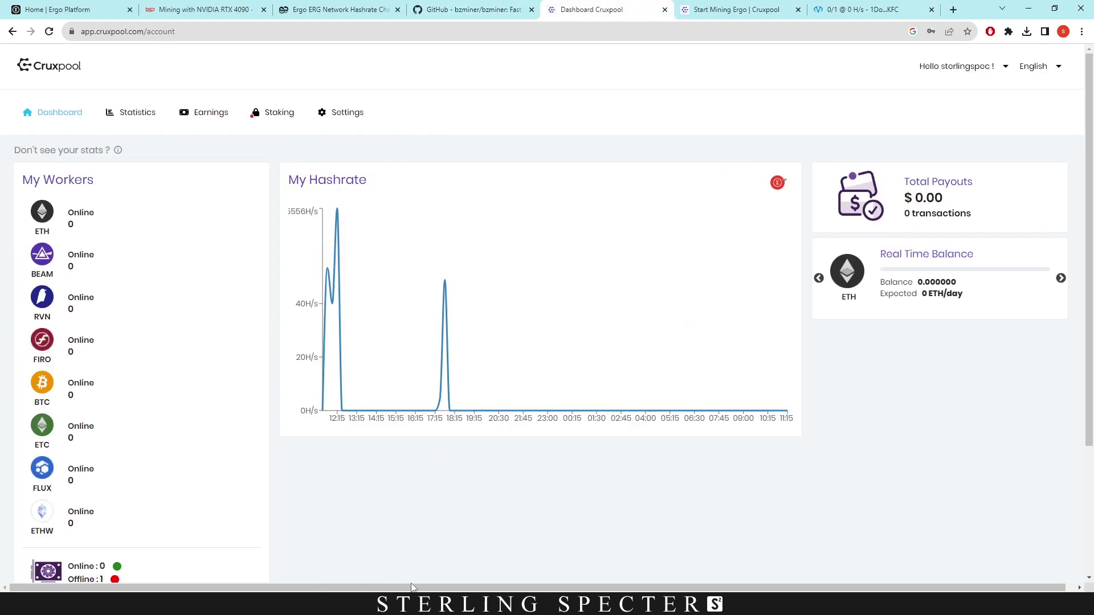
pyautogui.click(413, 604)
pyautogui.moveTo(217, 228); pyautogui.dragTo(198, 230)
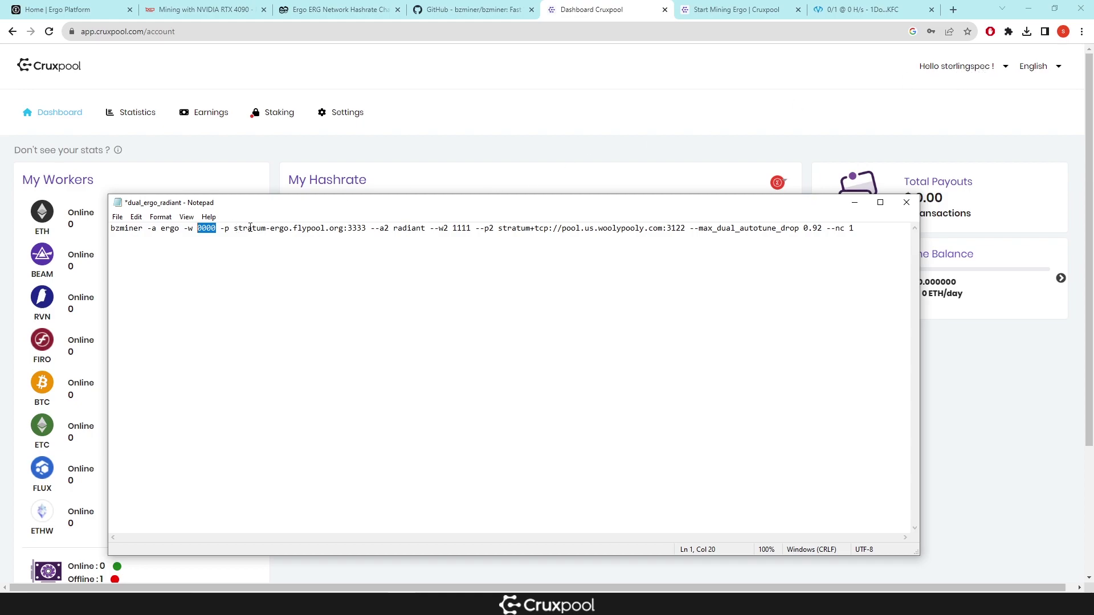
pyautogui.write('sterli')
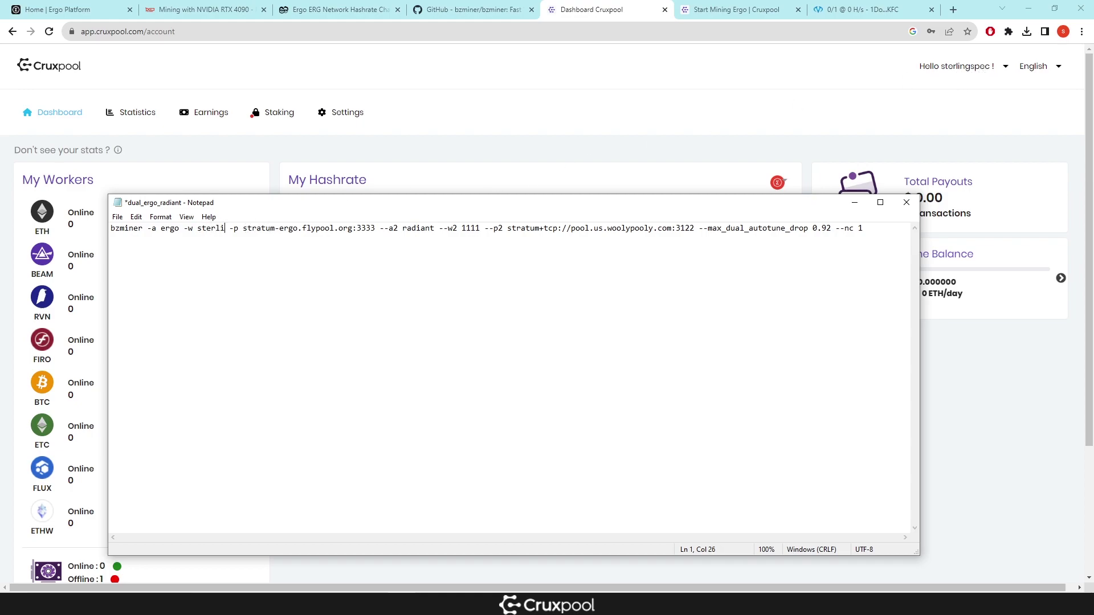
pyautogui.write('ngspec')
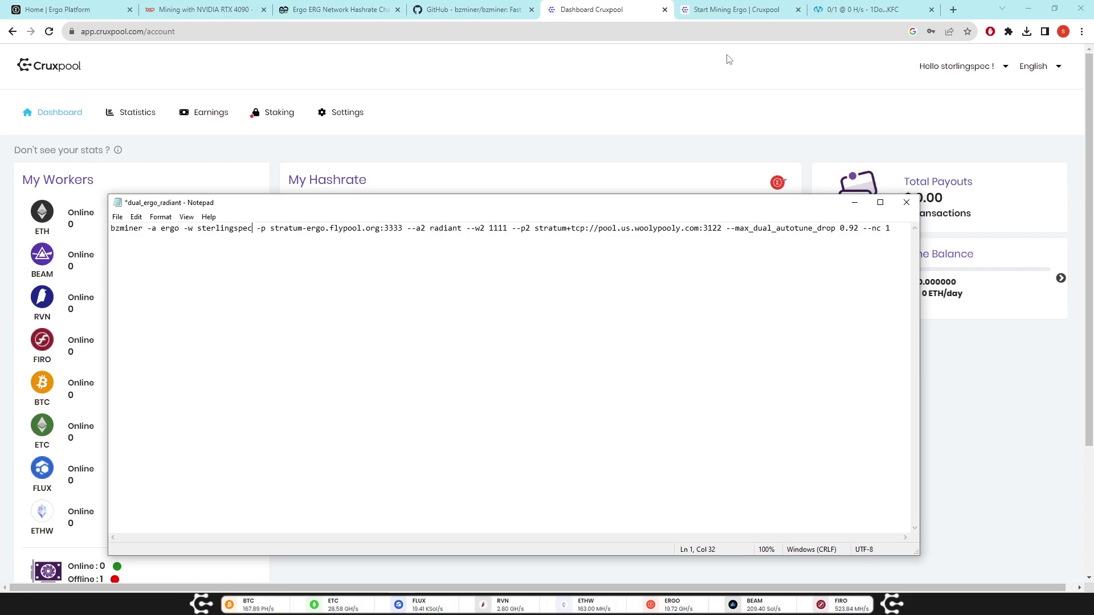
# Replace the Ergo pool address with Cruxpool's European server from its Ergo tutorial and port 4444, giving ergo-eu.cruxpool.com:4444.
pyautogui.click(735, 10)
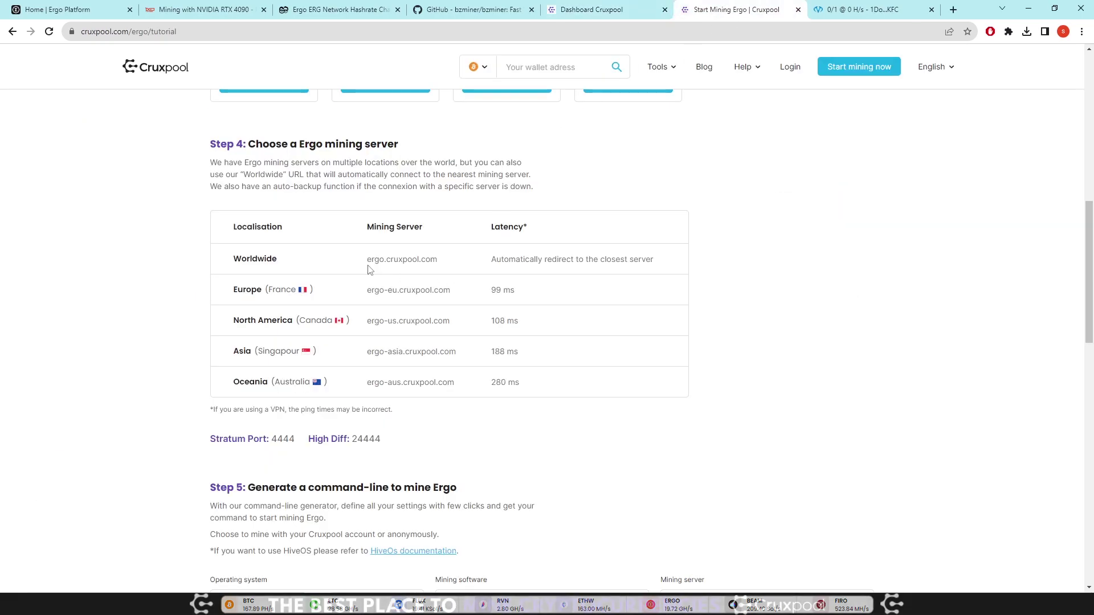
pyautogui.moveTo(367, 290); pyautogui.dragTo(450, 290)
pyautogui.hotkey('ctrl', 'c')
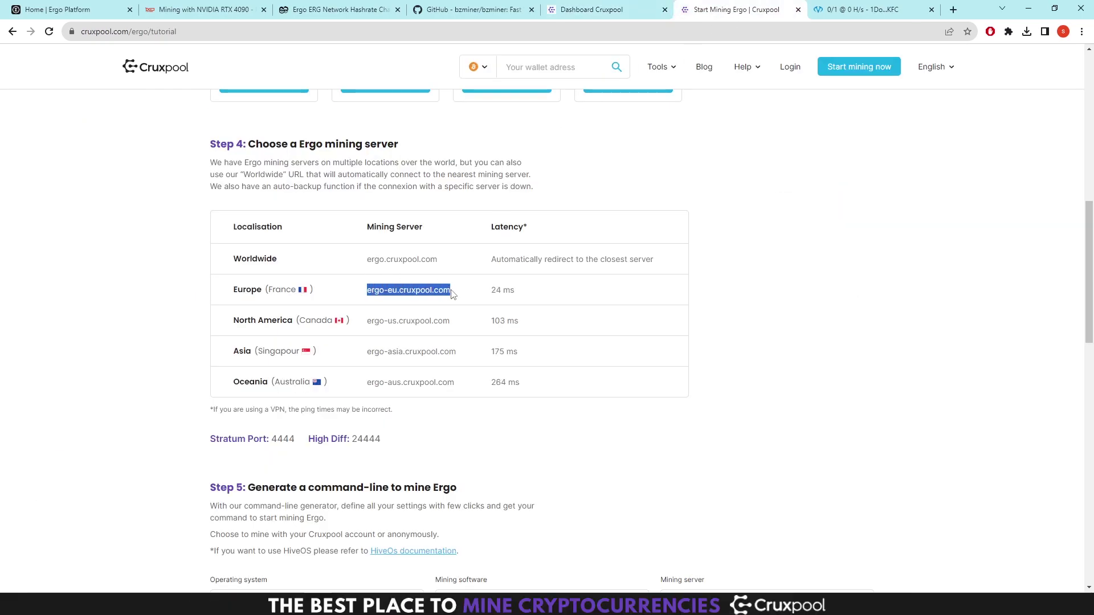
pyautogui.hotkey('alt', 'Tab')
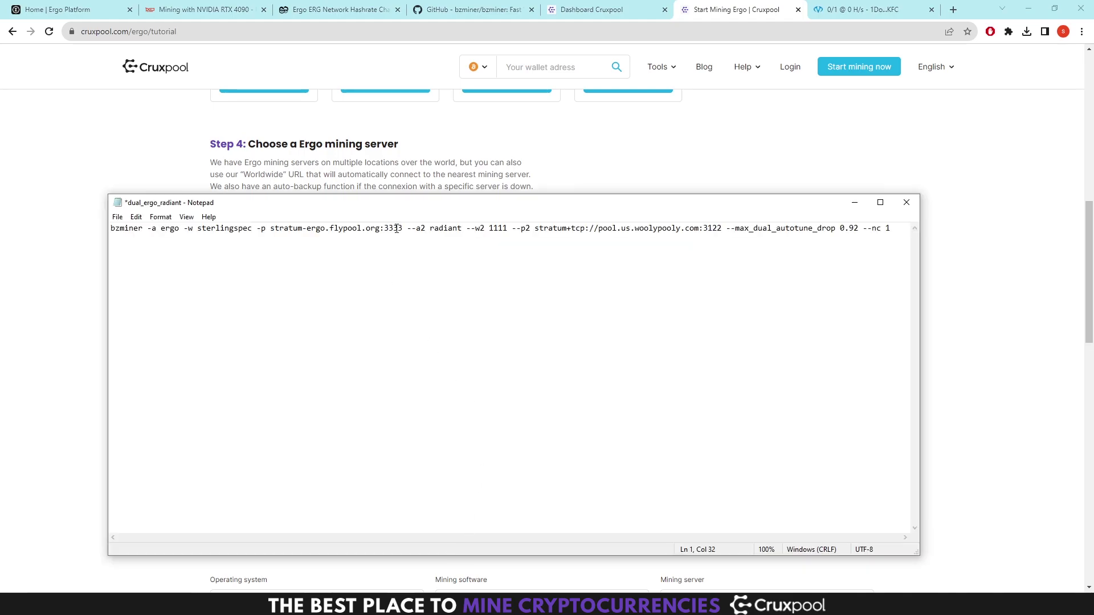
pyautogui.moveTo(402, 228); pyautogui.dragTo(270, 228)
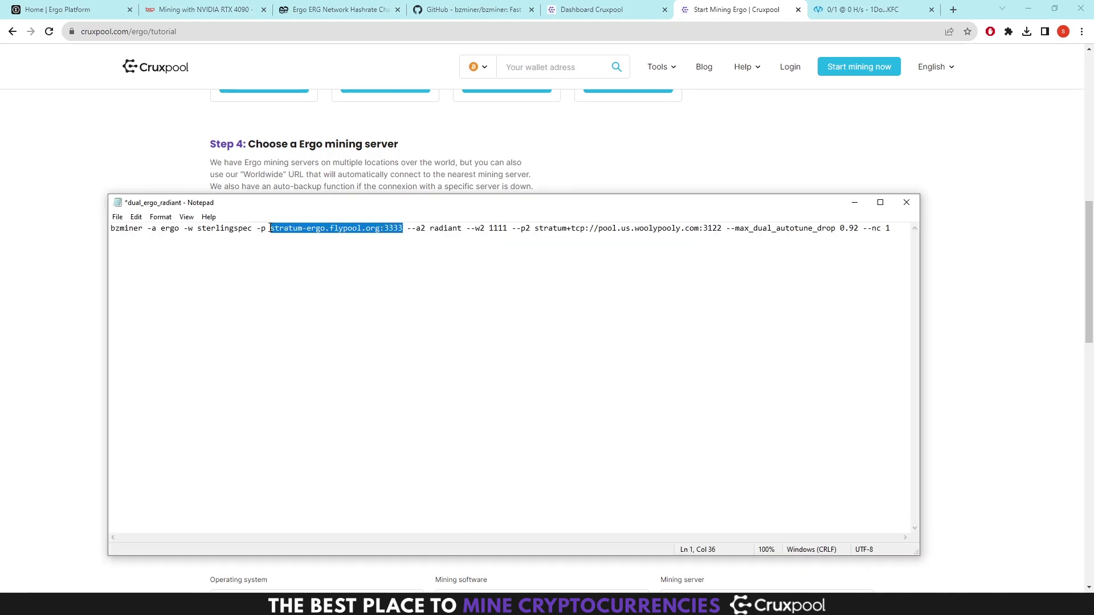
pyautogui.hotkey('ctrl', 'v')
pyautogui.write(':444')
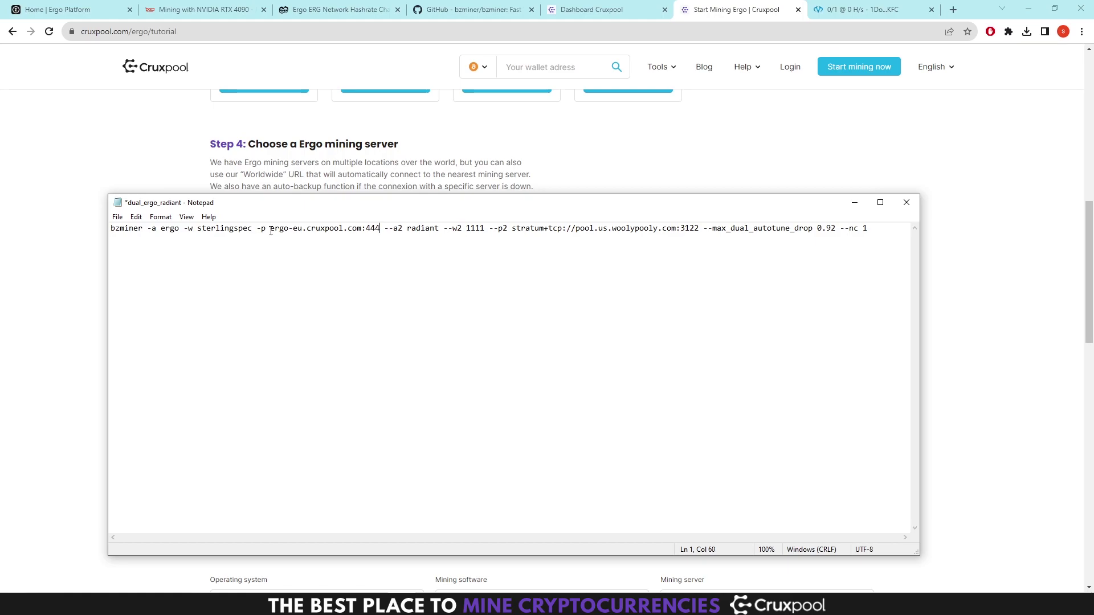
pyautogui.write('4')
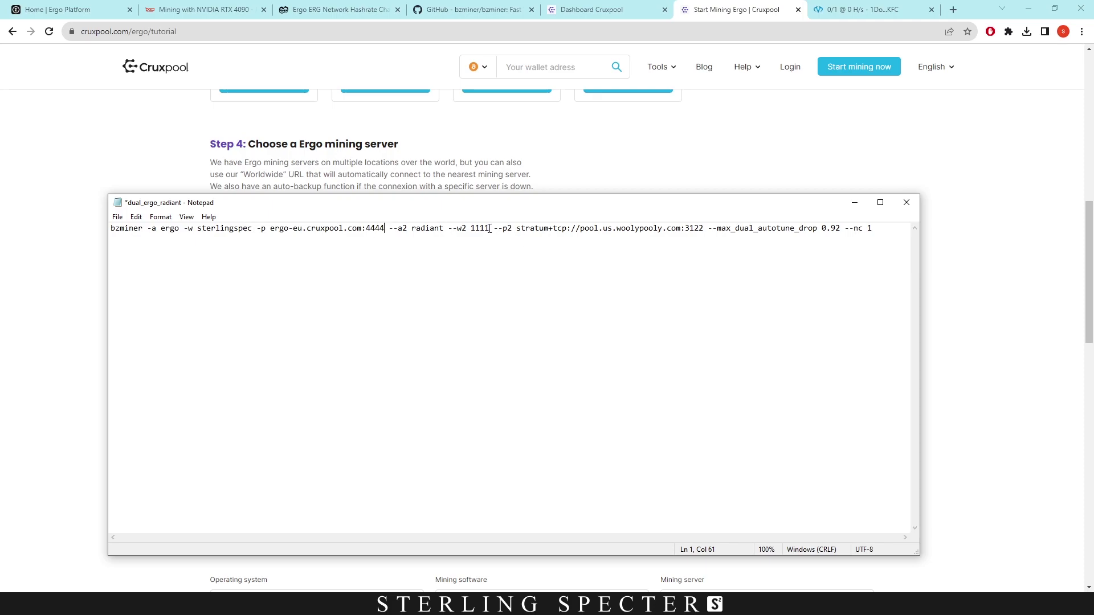
# Replace the Radiant wallet placeholder 1111 in the bzminer command with the Radiant wallet address copied from the Vipor.net miner page.
pyautogui.moveTo(485, 228); pyautogui.dragTo(470, 229)
pyautogui.click(878, 10)
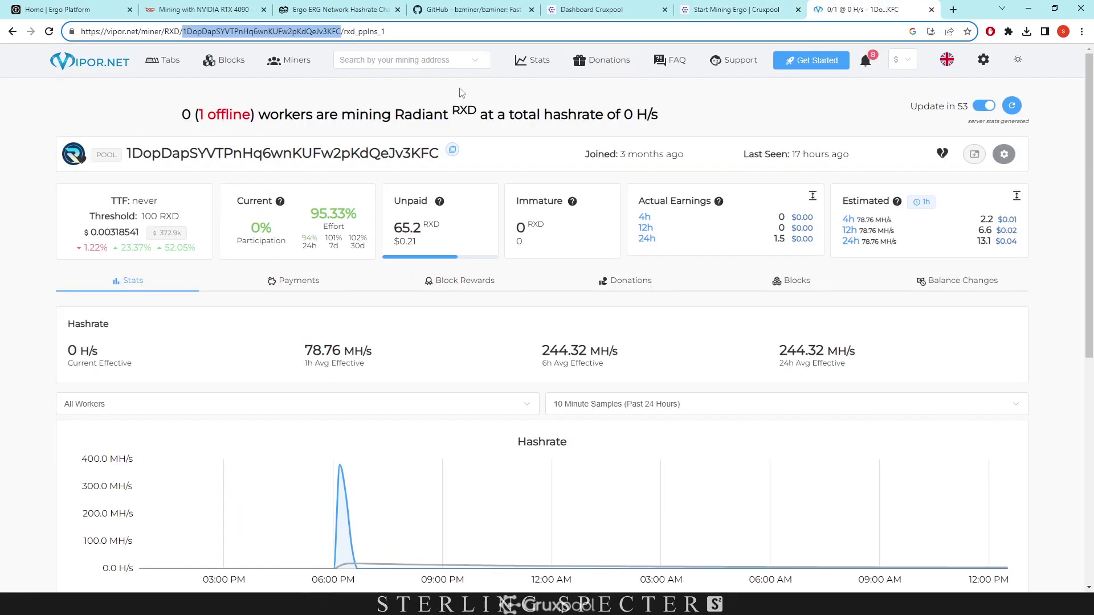
pyautogui.click(452, 150)
pyautogui.hotkey('alt', 'Tab')
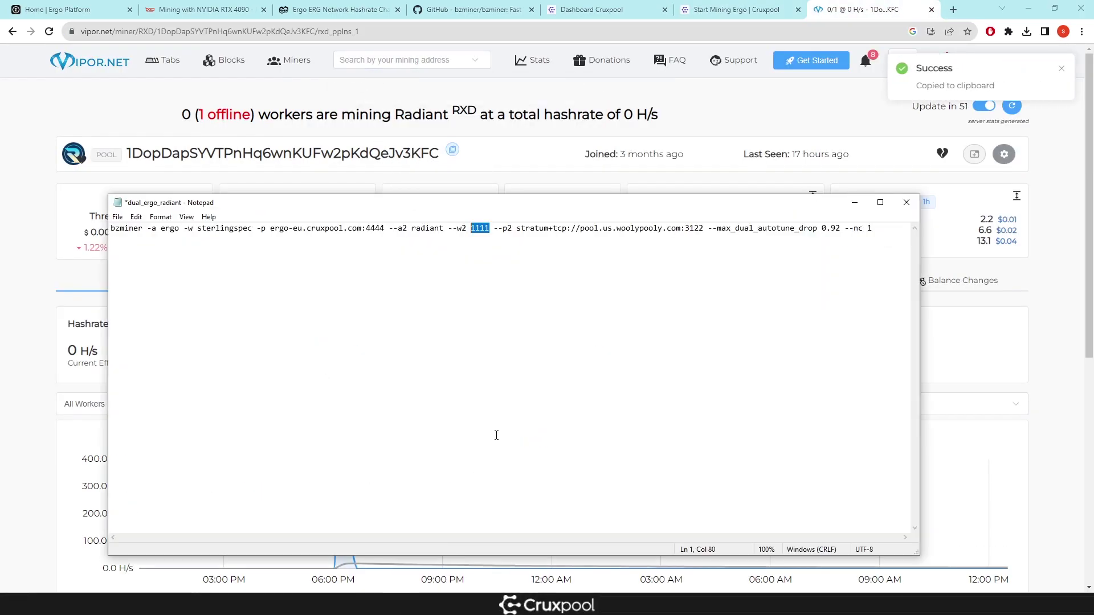
pyautogui.hotkey('ctrl', 'v')
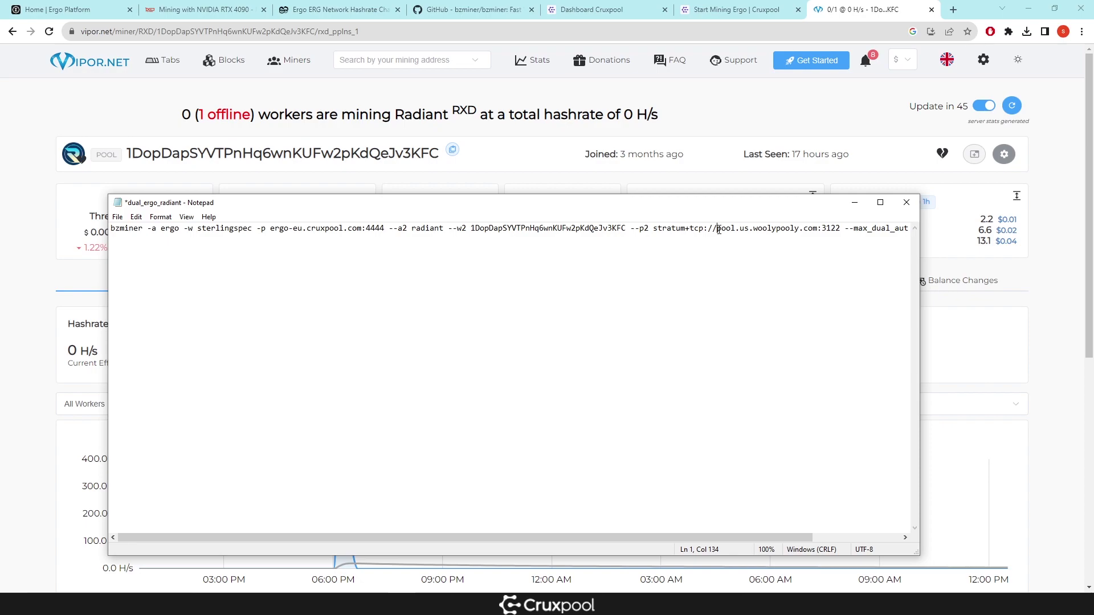
# Save the edited dual_ergo_radiant batch file, keeping the woolypooly Radiant pool address and the max_dual_autotune_drop parameter, and close Notepad.
pyautogui.moveTo(718, 229); pyautogui.dragTo(818, 230)
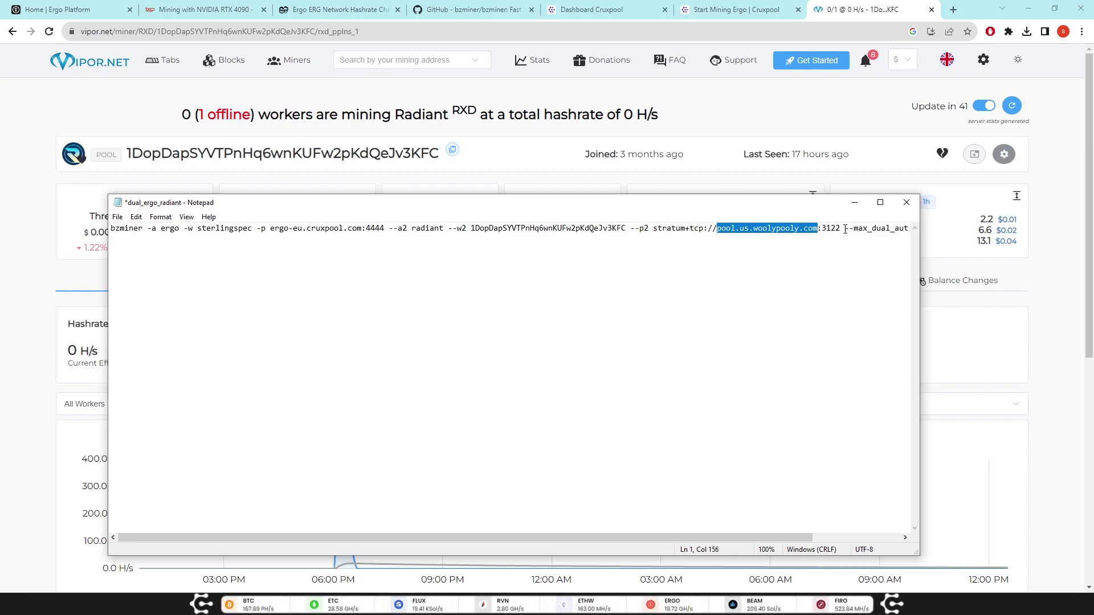
pyautogui.moveTo(844, 229); pyautogui.dragTo(876, 228)
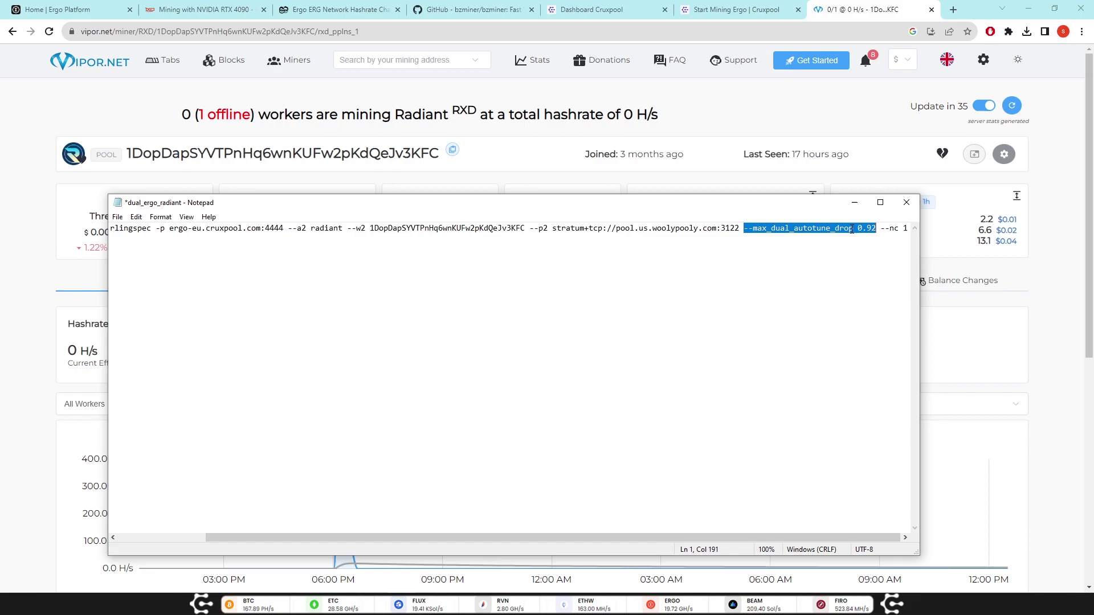
pyautogui.click(907, 203)
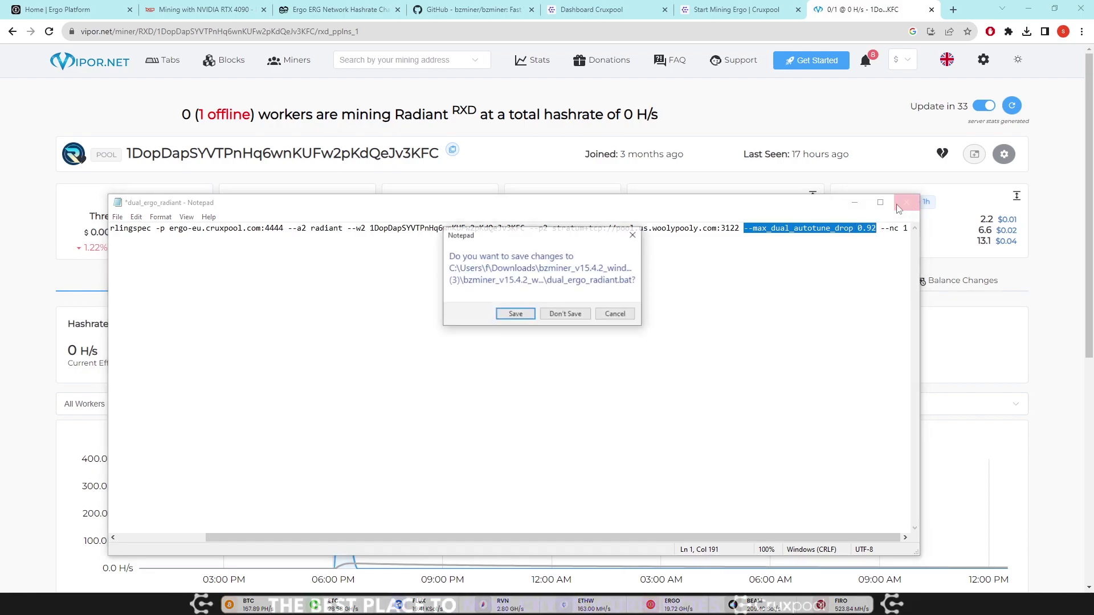
pyautogui.click(517, 315)
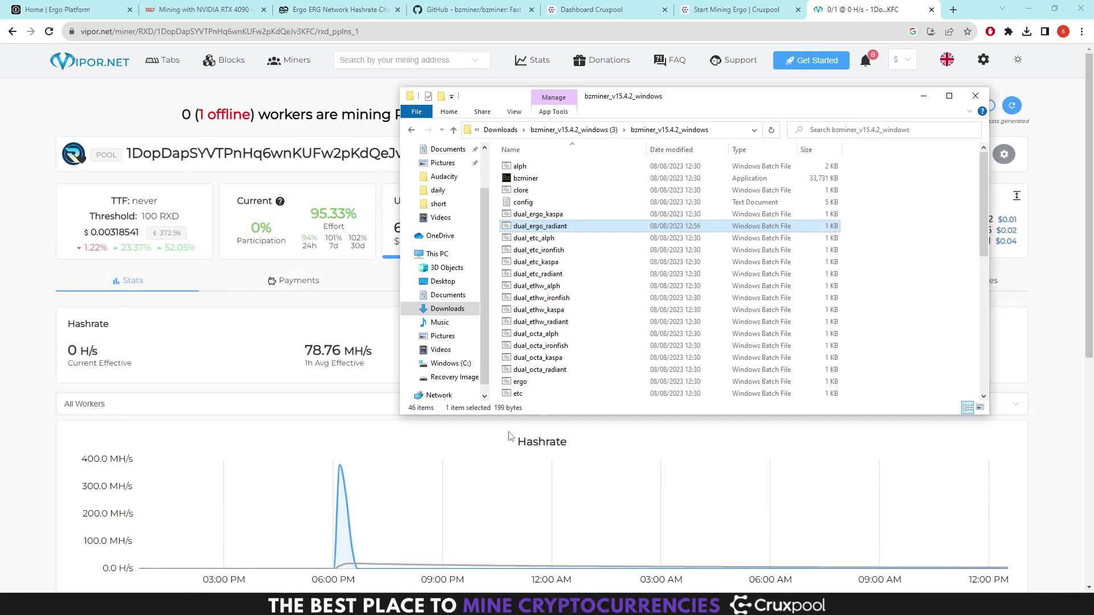
pyautogui.moveTo(542, 230); pyautogui.dragTo(543, 231)
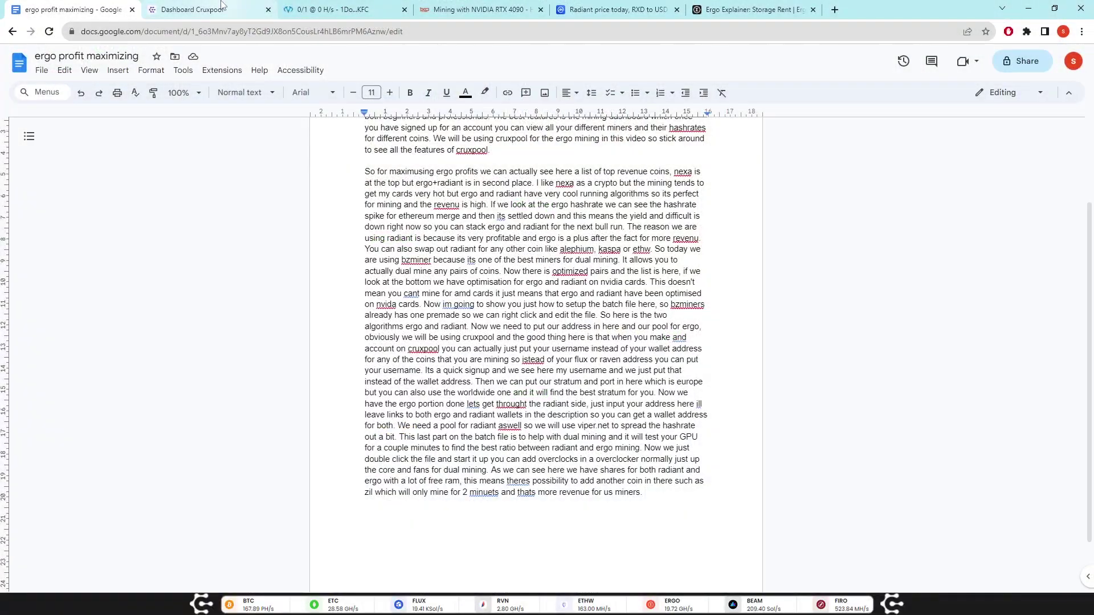
# Switch to the Cruxpool dashboard and review the account's Ergo mining statistics, including valid shares, and its Ergo earnings.
pyautogui.click(194, 10)
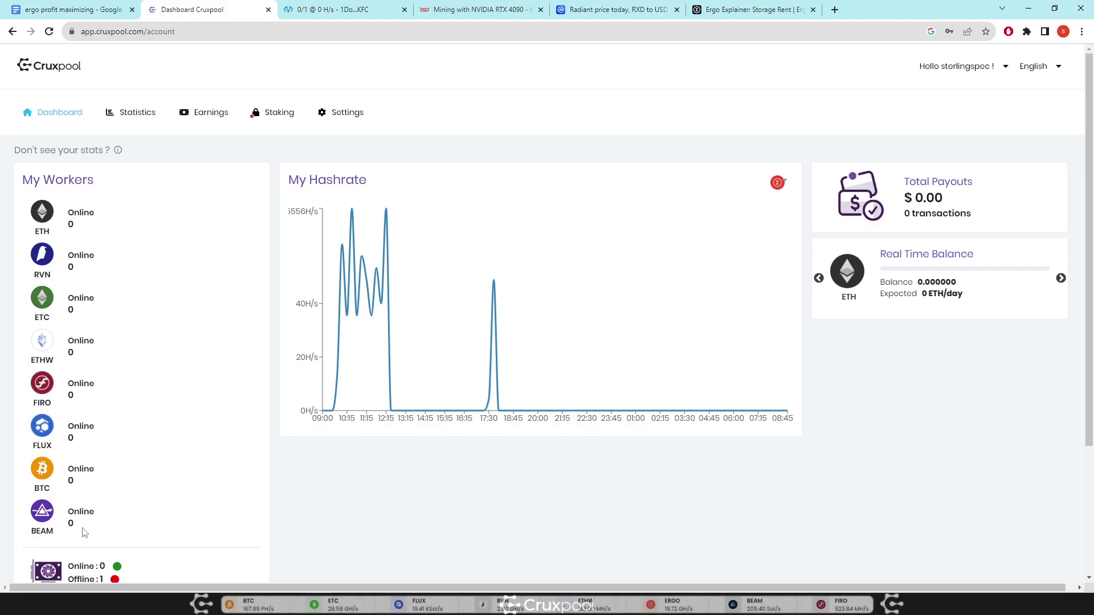
pyautogui.moveTo(136, 112)
pyautogui.click(136, 245)
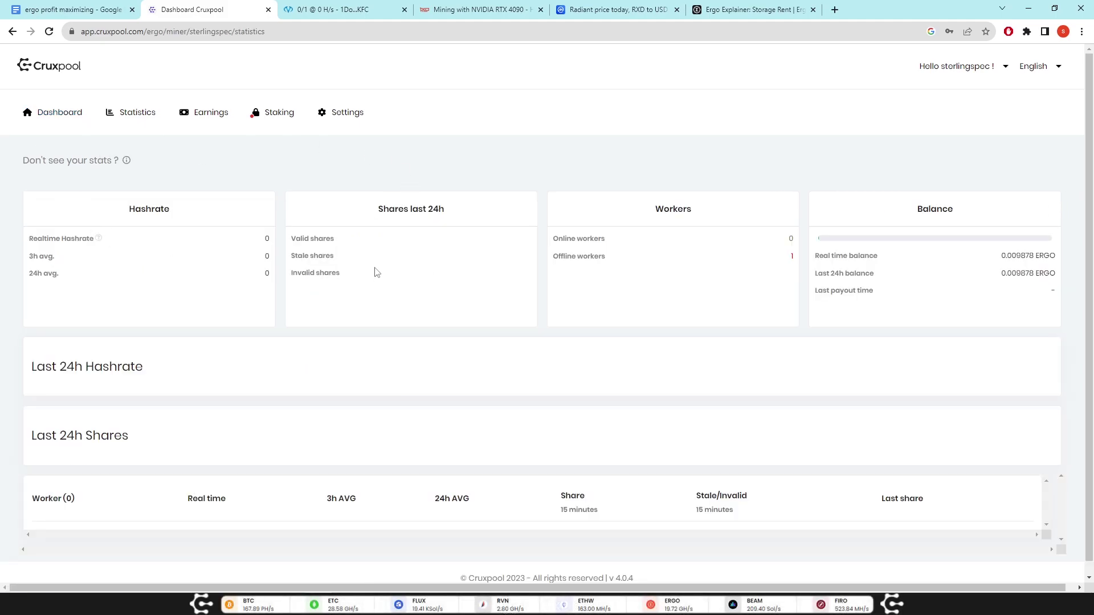
pyautogui.moveTo(523, 240); pyautogui.dragTo(537, 244)
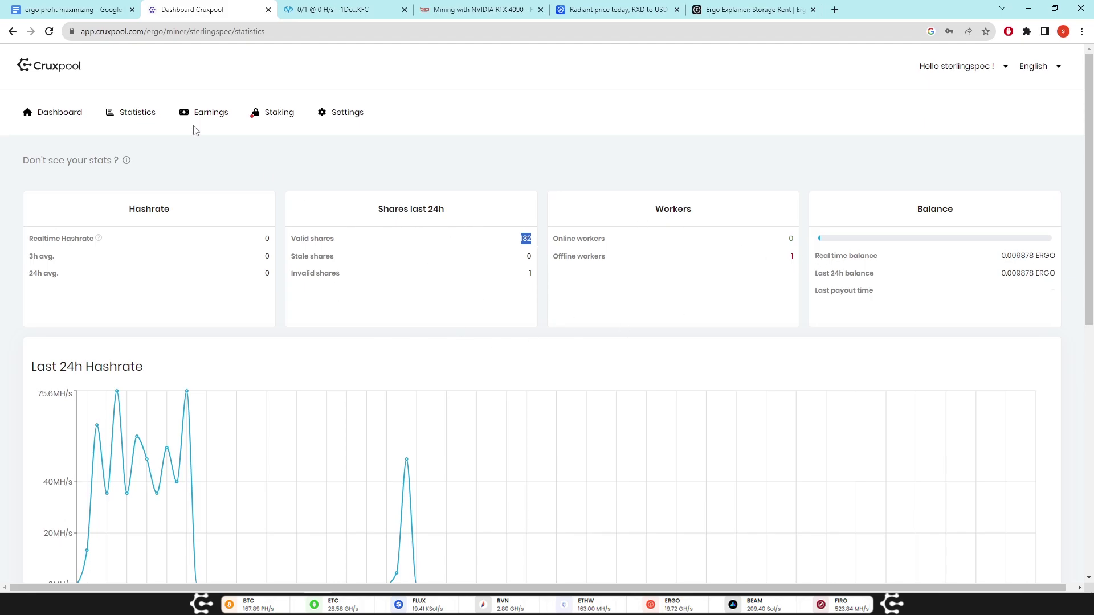
pyautogui.moveTo(204, 116)
pyautogui.click(204, 241)
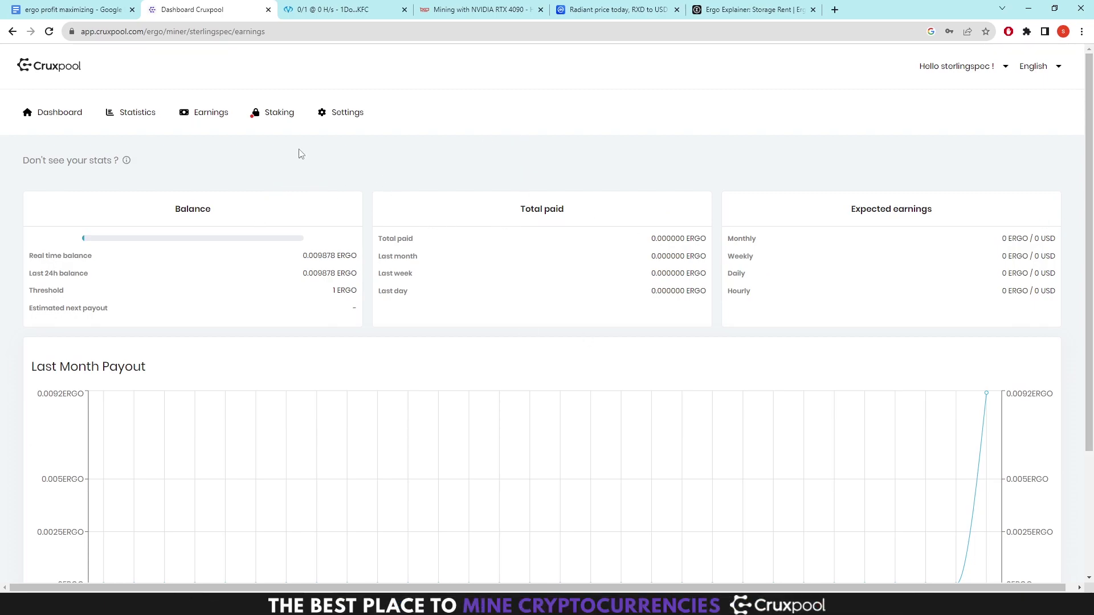
# Start adding a payout wallet in the Cruxpool account settings and choose RVN as its coin.
pyautogui.click(340, 117)
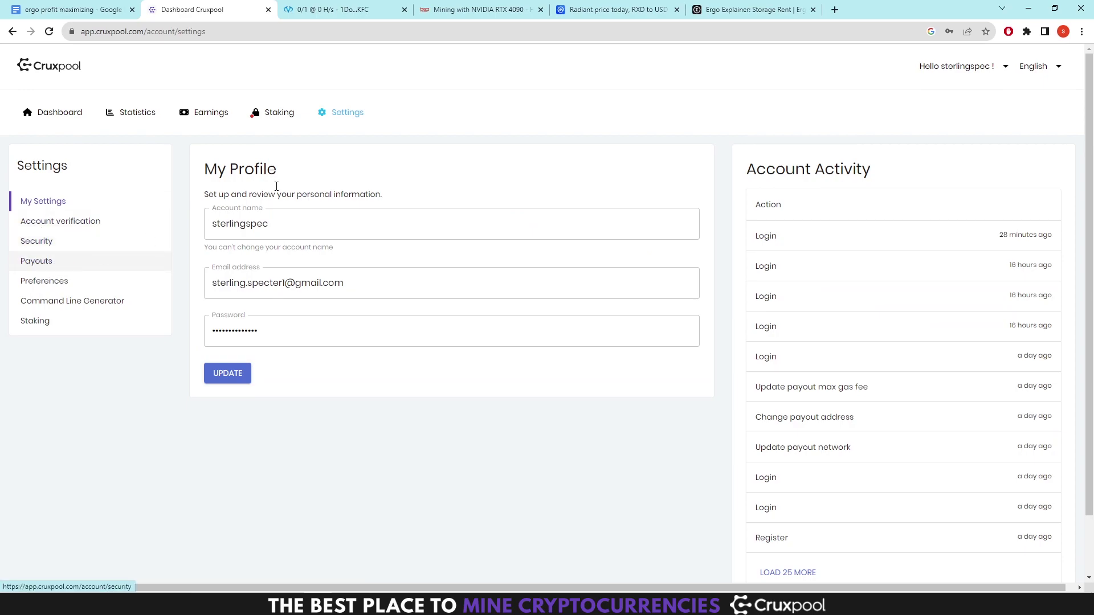
pyautogui.click(53, 267)
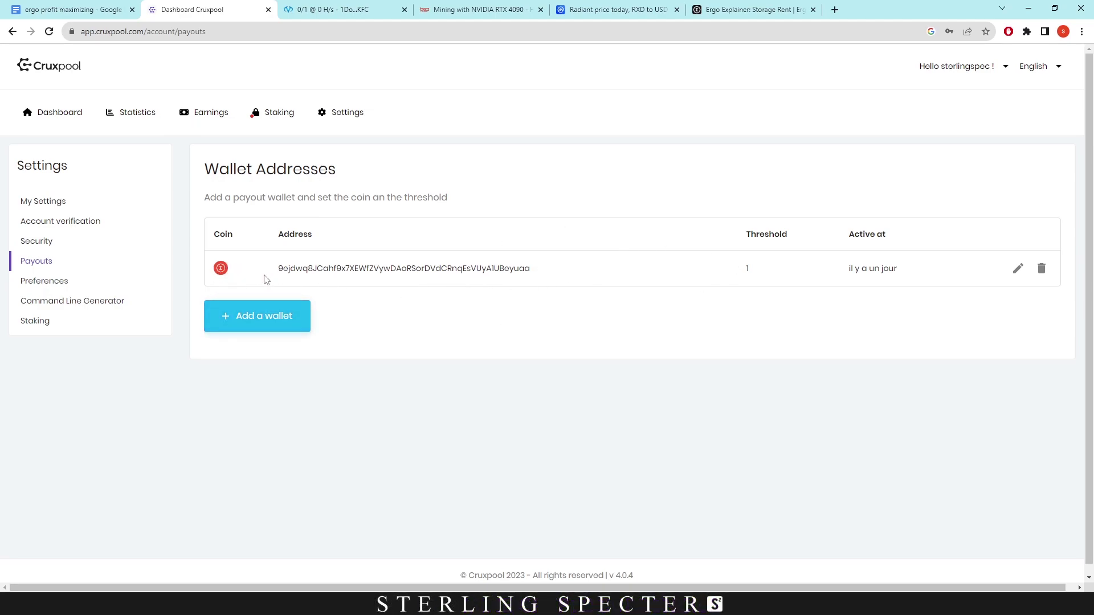
pyautogui.click(283, 326)
pyautogui.click(323, 262)
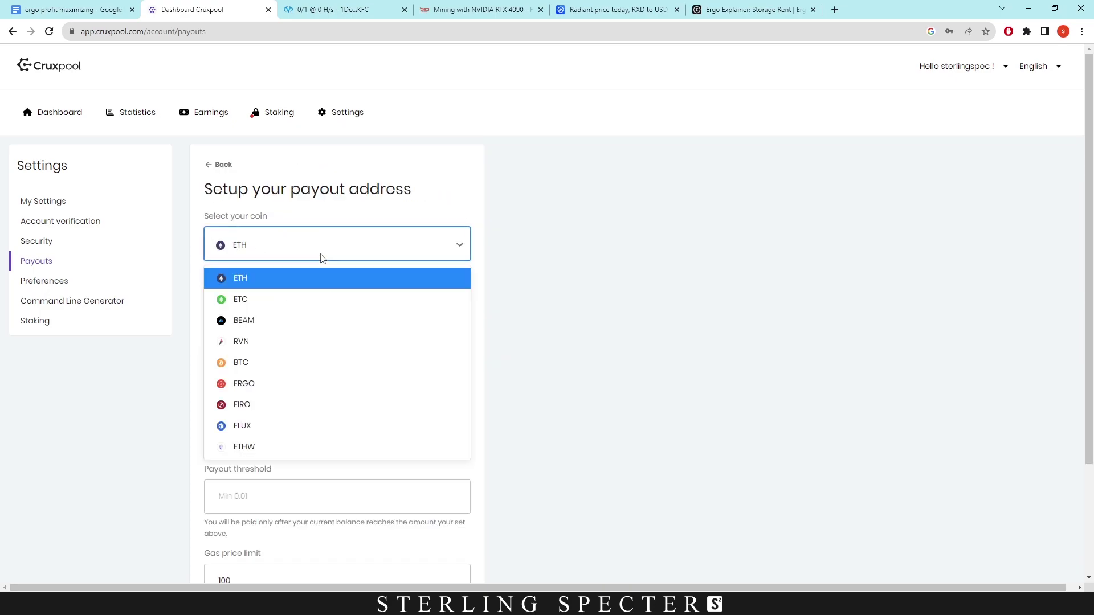
pyautogui.click(266, 340)
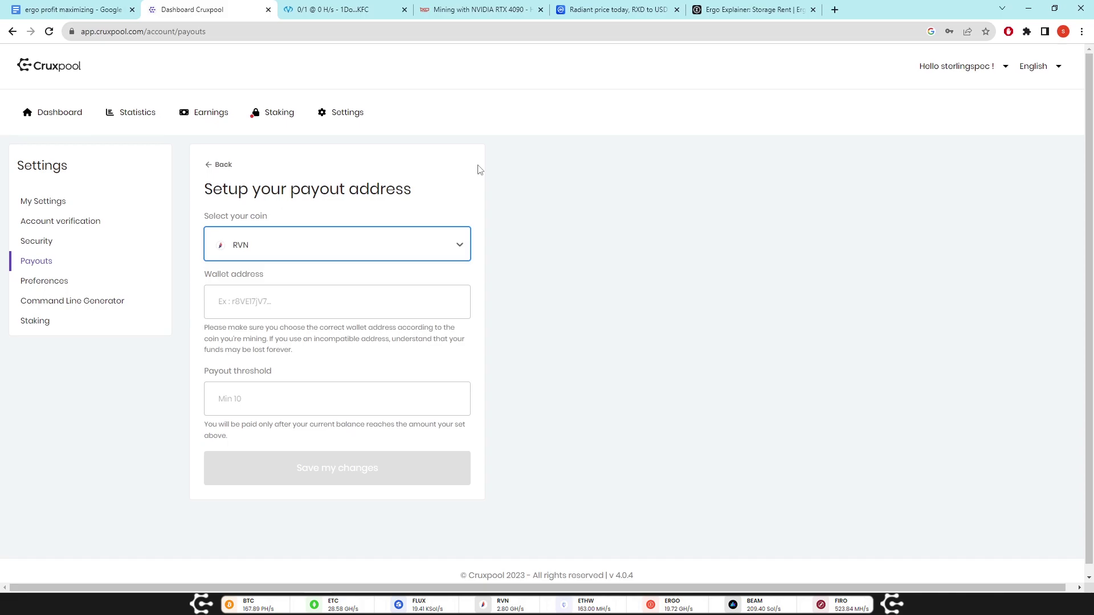
# Check the Radiant miner stats on Vipor.net and compare RTX 4090 revenue and profit on hashrate.no for Ergo + Radiant against other coins.
pyautogui.click(350, 13)
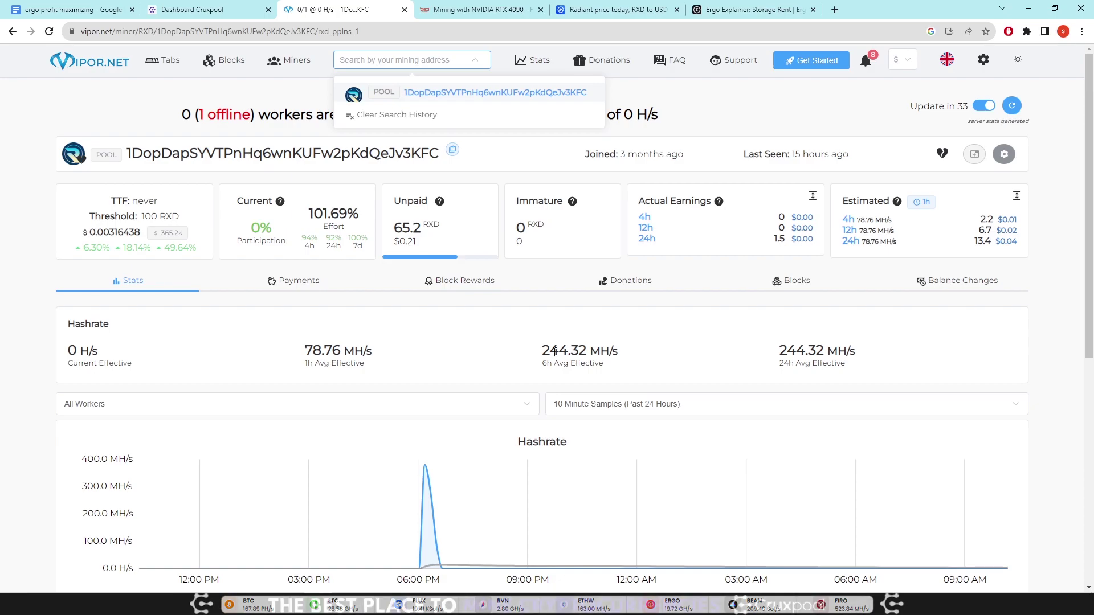
pyautogui.click(478, 10)
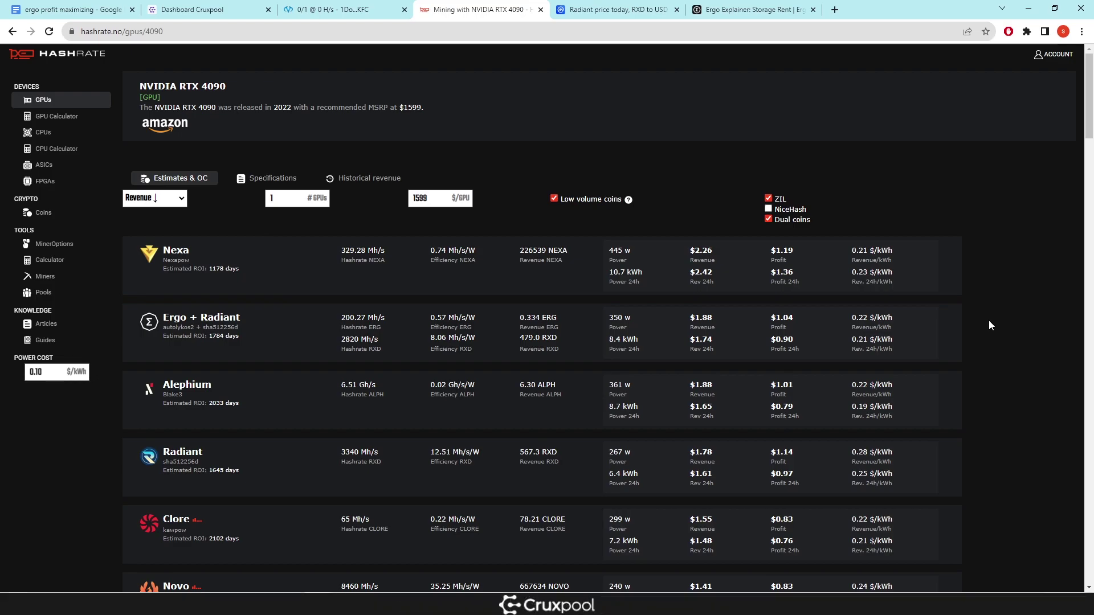
pyautogui.scroll(-10, 989, 321)
pyautogui.scroll(-12, 989, 317)
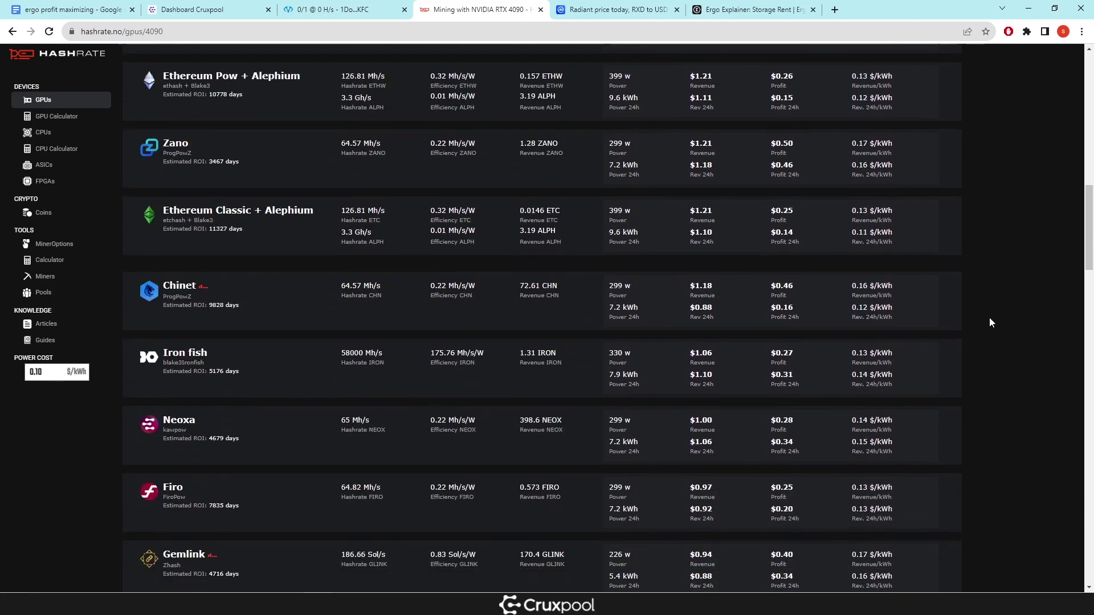
pyautogui.scroll(-3, 992, 320)
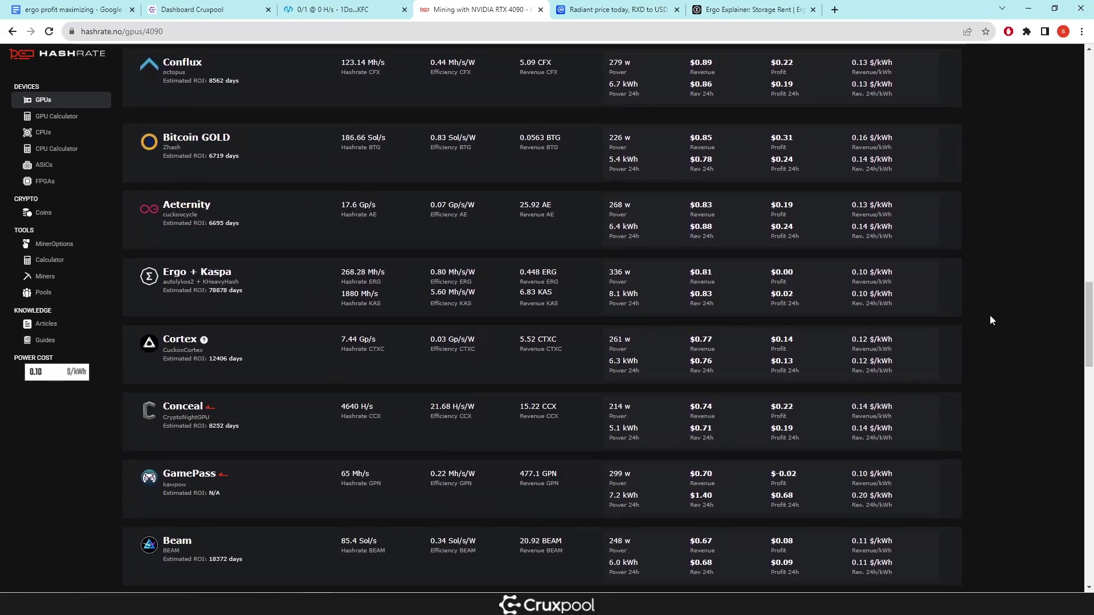
pyautogui.scroll(-9, 990, 314)
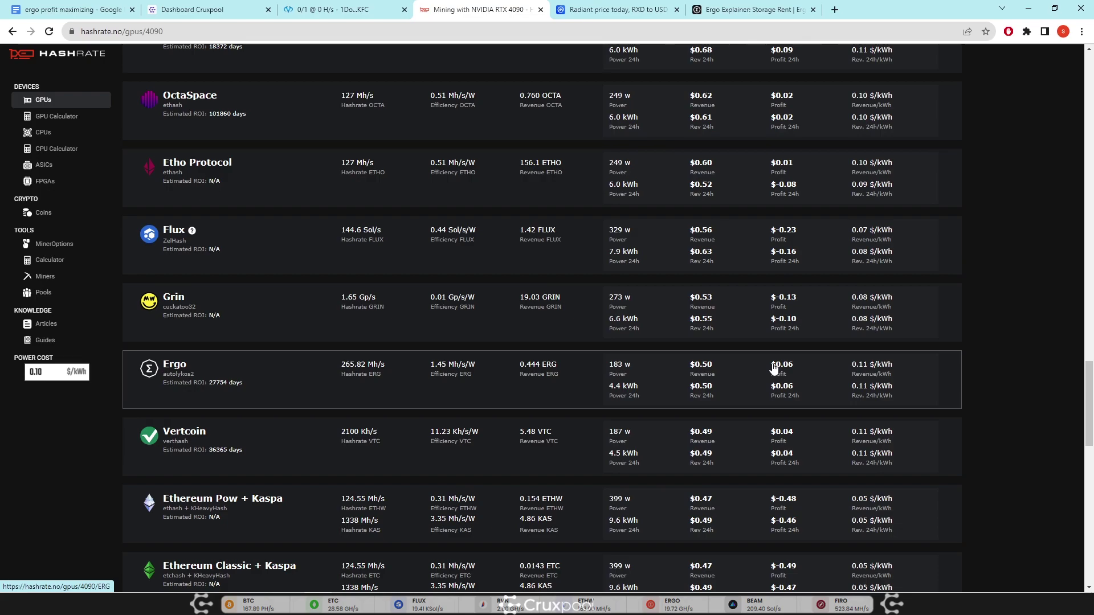
pyautogui.scroll(13, 992, 358)
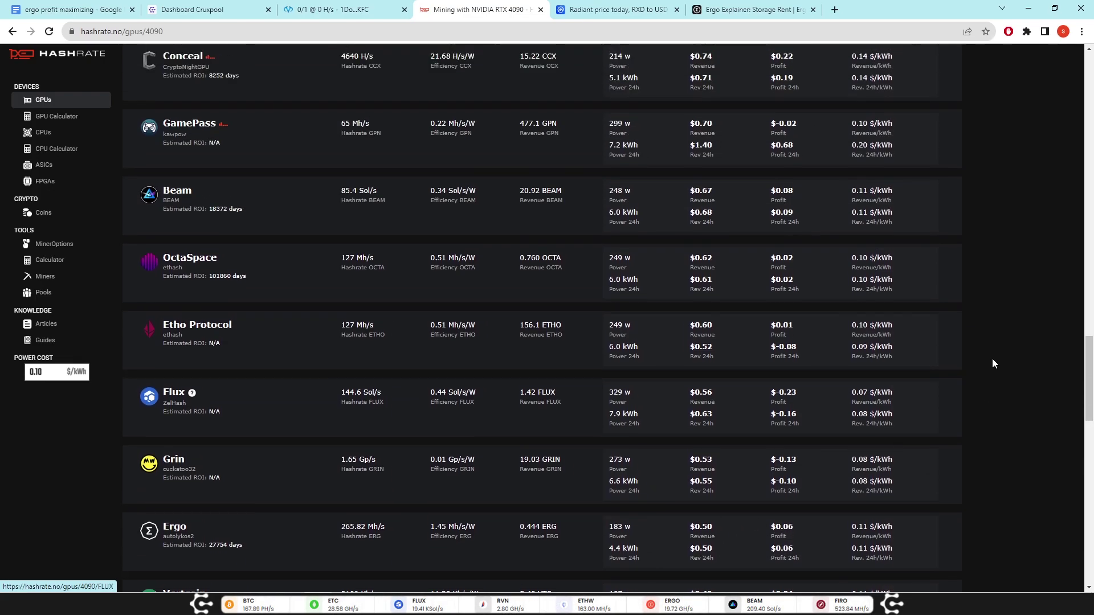
pyautogui.scroll(12, 993, 357)
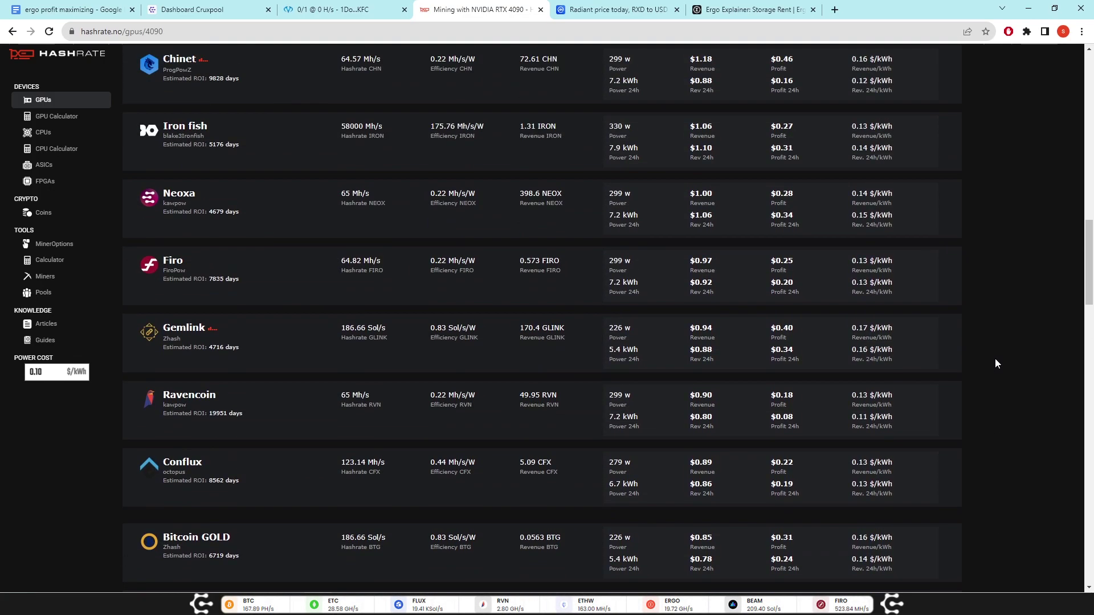
pyautogui.scroll(8, 995, 359)
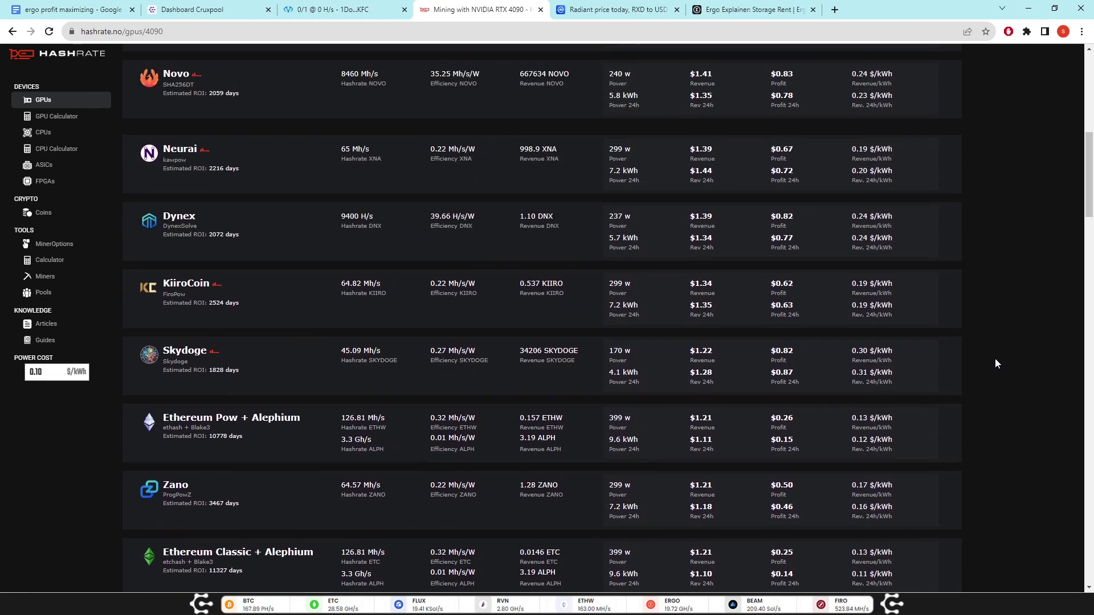
pyautogui.scroll(3, 995, 358)
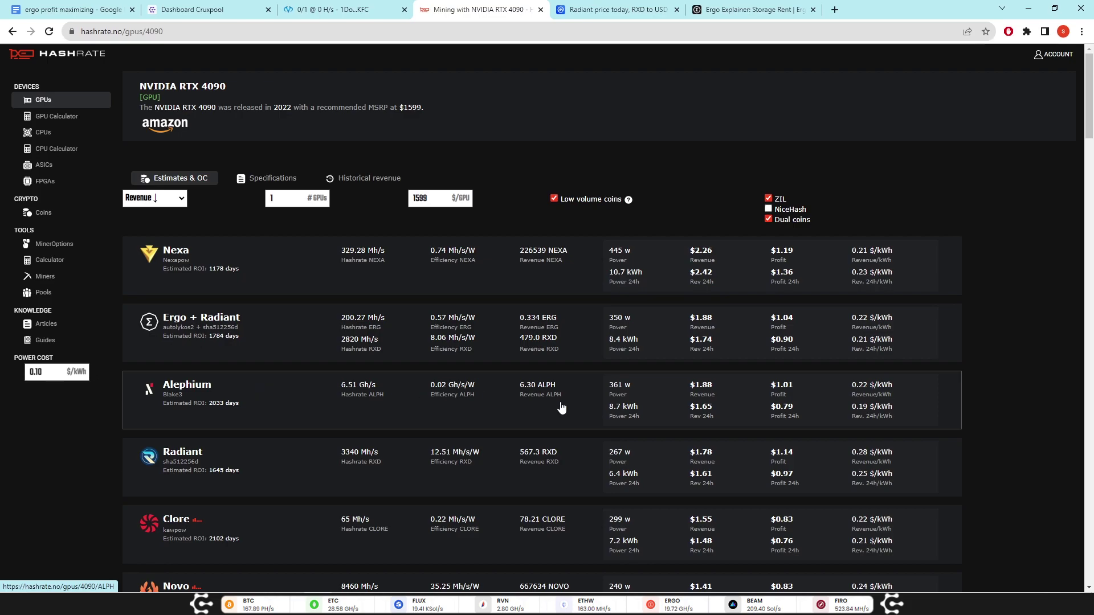
# Examine Radiant's price chart on CoinMarketCap over one month and one year, returning to the one-month range.
pyautogui.hotkey('ctrl', 'Tab')
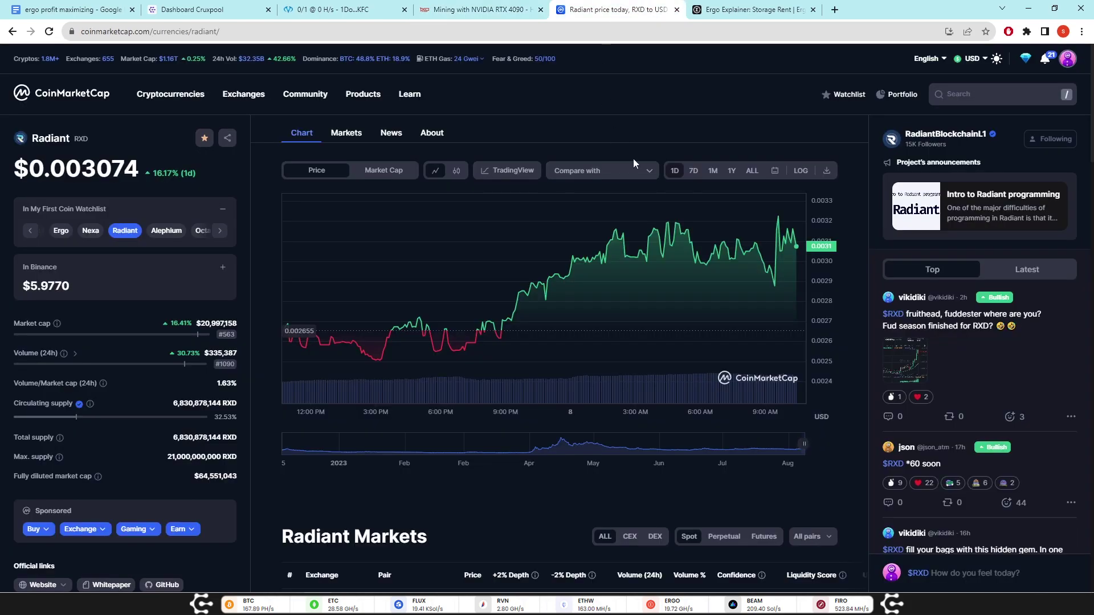
pyautogui.click(712, 173)
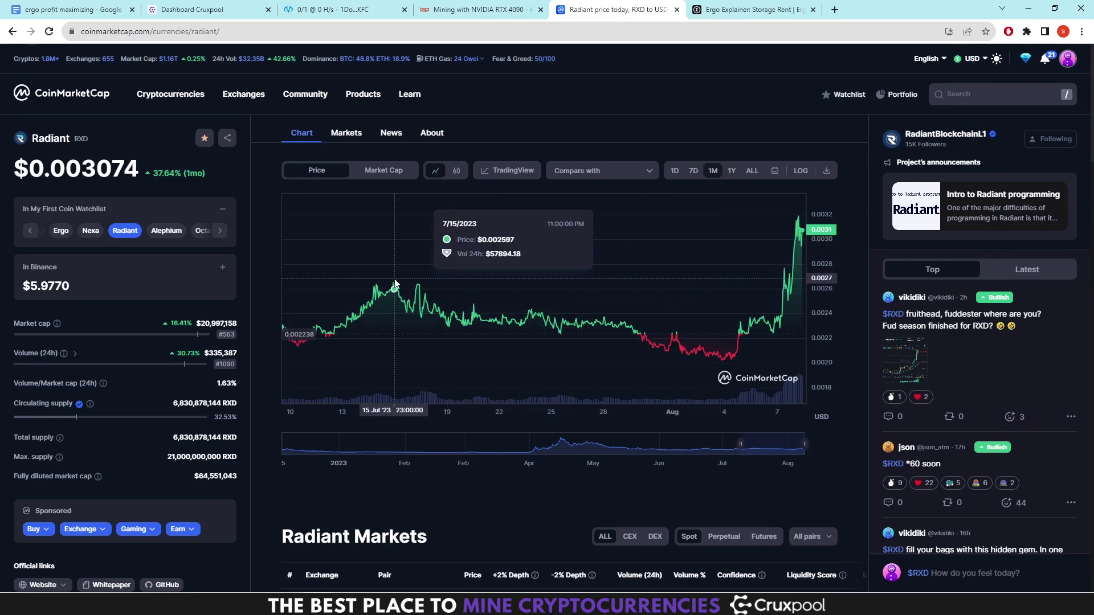
pyautogui.click(731, 173)
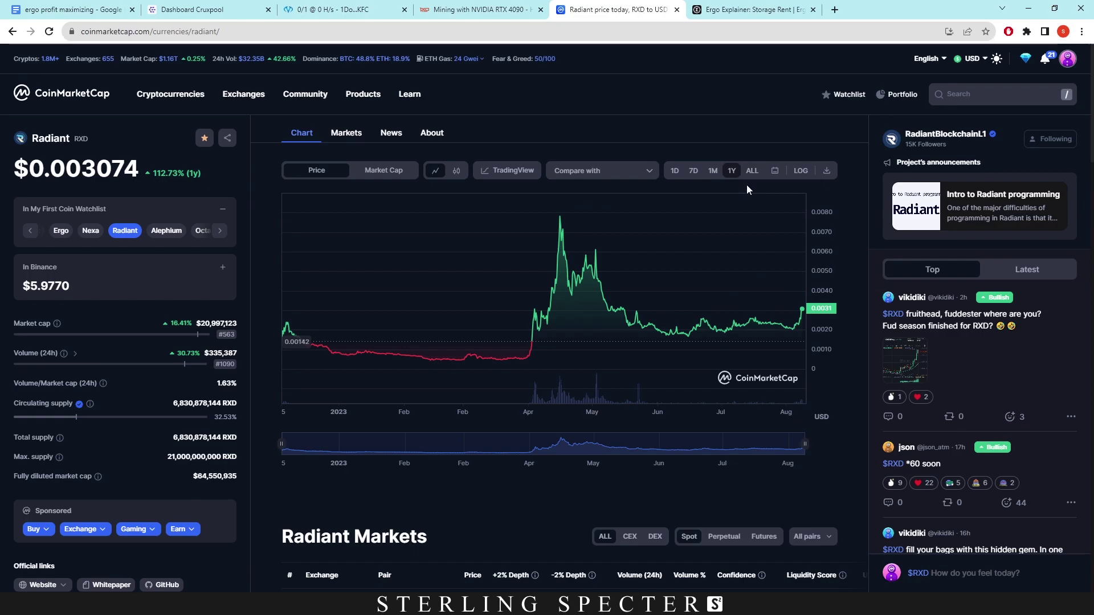
pyautogui.click(713, 171)
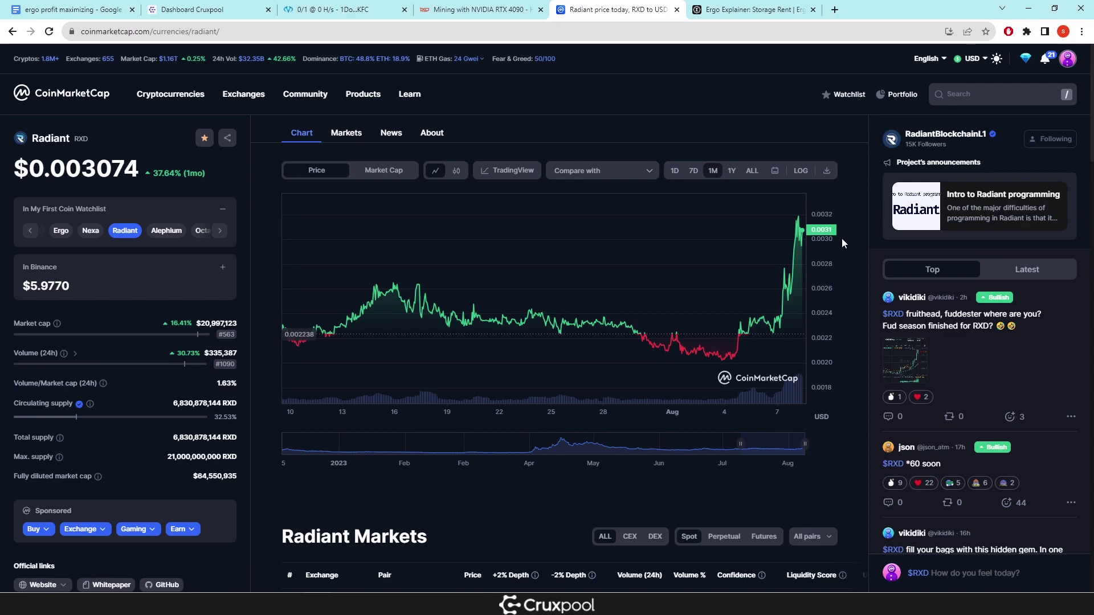
# Read the "Ergo Explainer: Storage Rent" article on the Ergo Platform blog, through the "What is Storage Rent?" section.
pyautogui.click(796, 10)
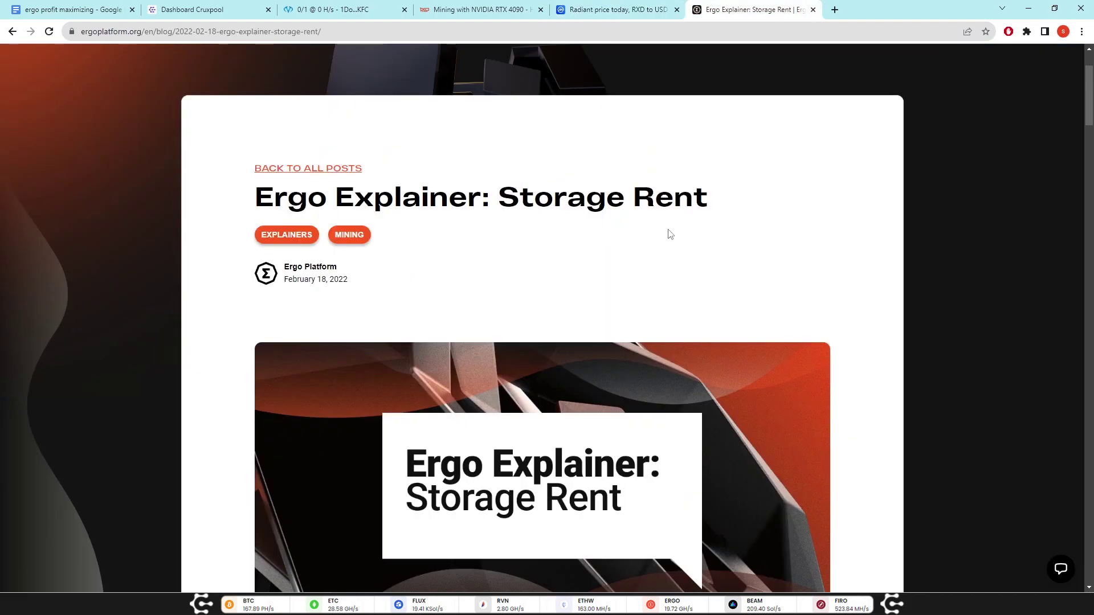
pyautogui.hotkey('ctrl', '2')
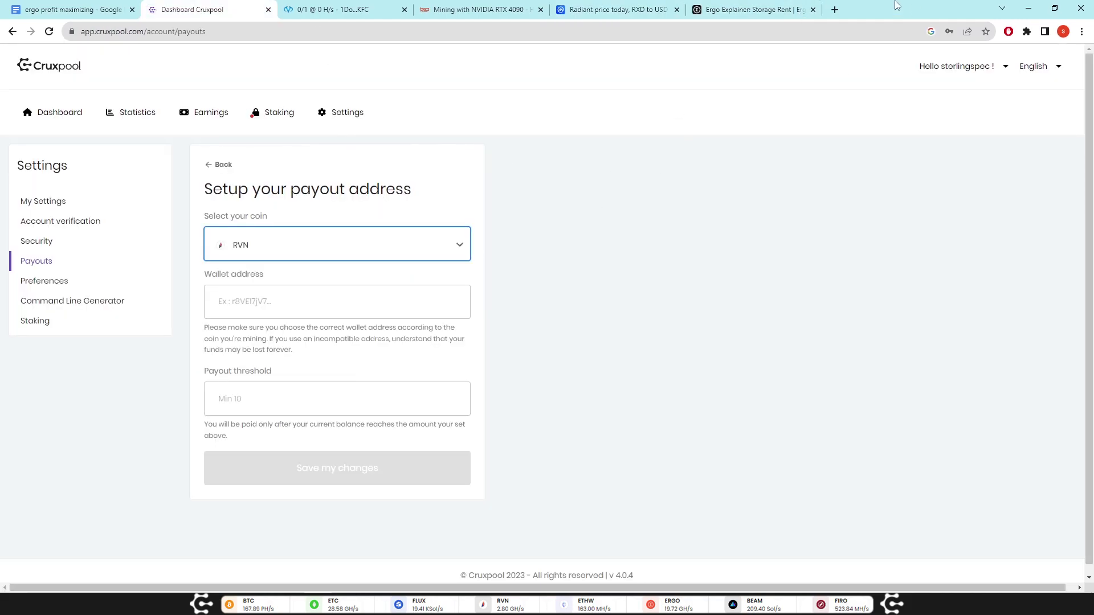
pyautogui.click(729, 8)
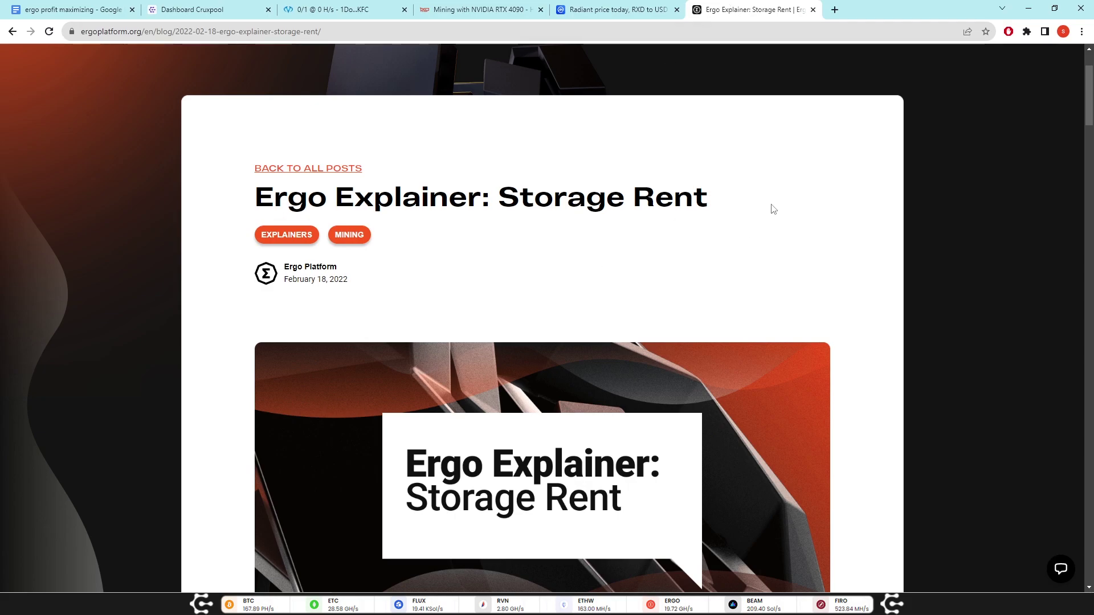
pyautogui.scroll(-7, 600, 225)
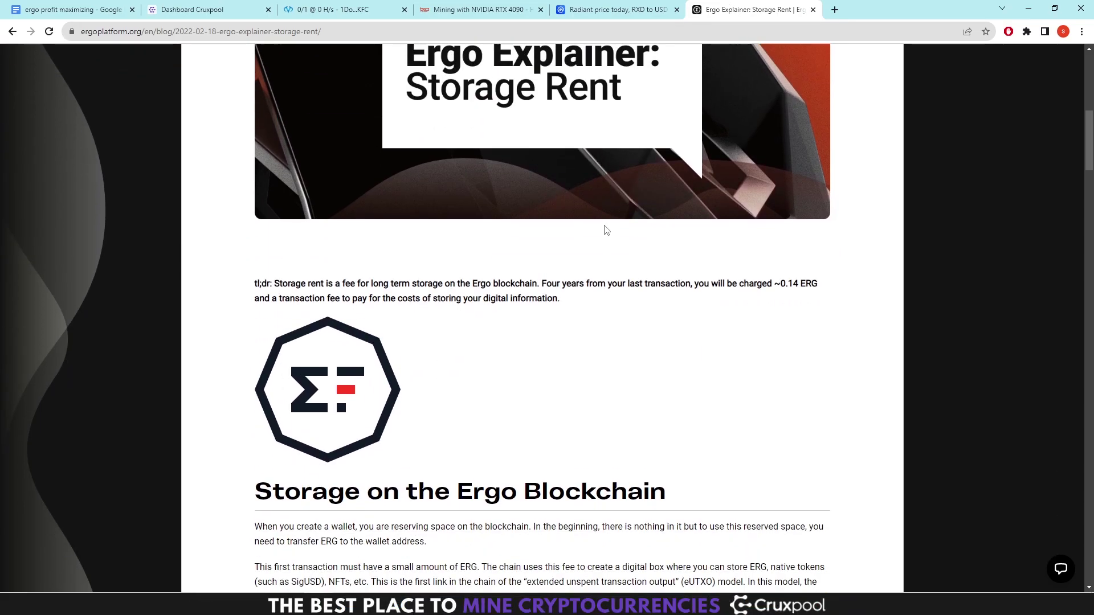
pyautogui.scroll(-5, 605, 227)
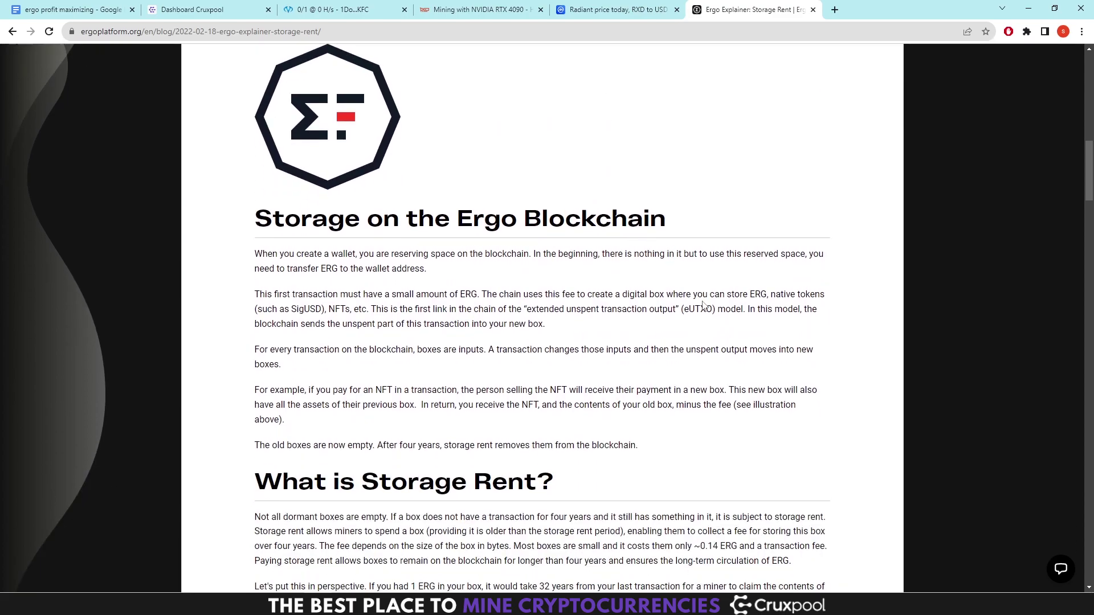
pyautogui.scroll(-3, 704, 306)
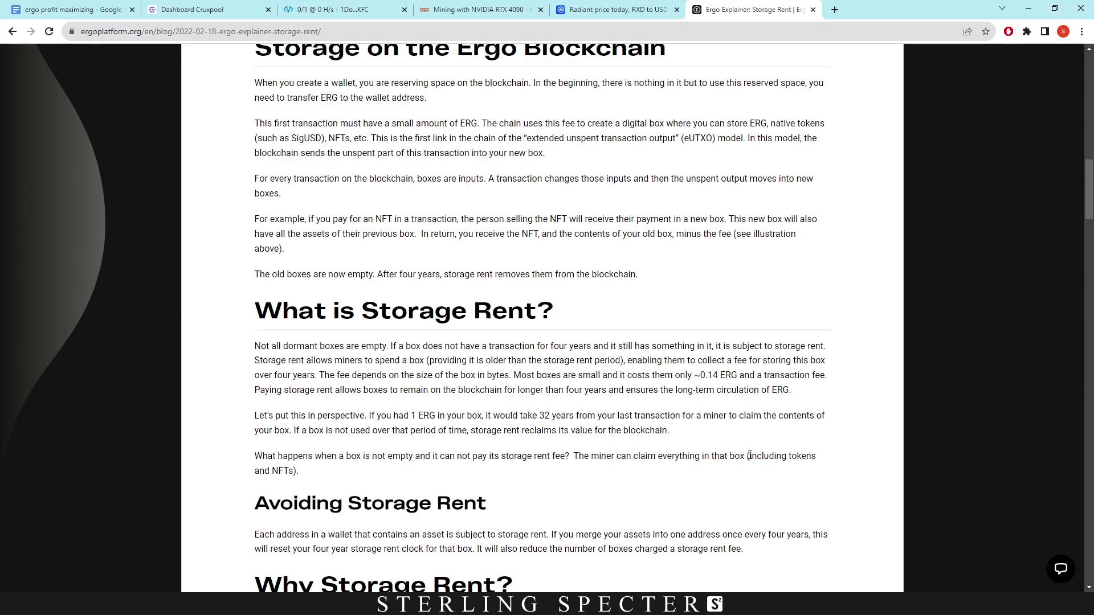
# Highlight the "including tokens and NFTs" remark in the "What is Storage Rent?" section, then clear the selection.
pyautogui.moveTo(749, 456); pyautogui.dragTo(300, 475)
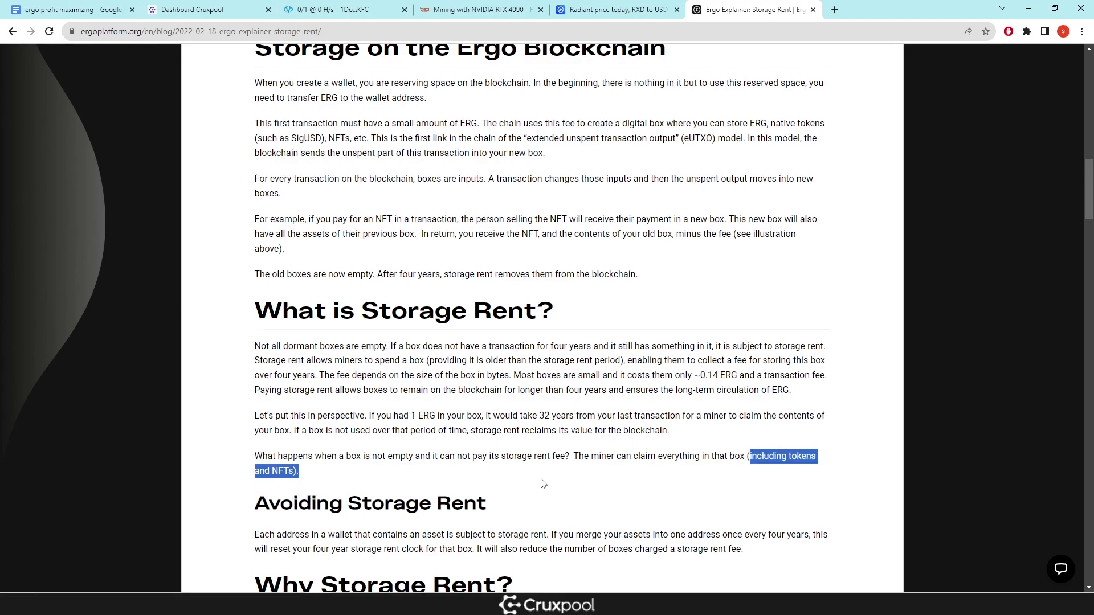
pyautogui.click(820, 325)
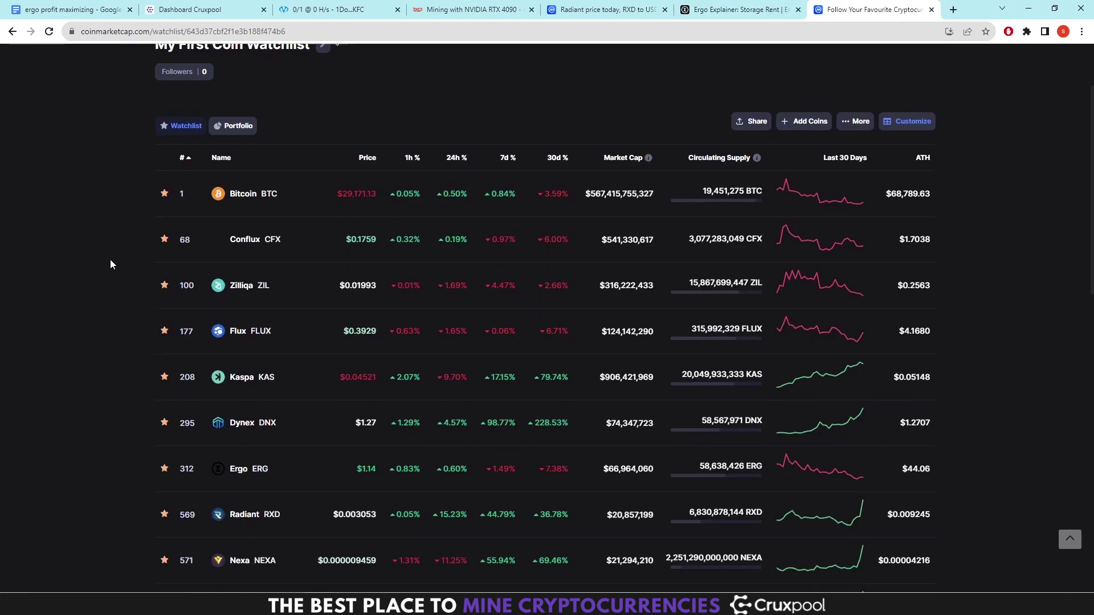
# Look over the coins in the CoinMarketCap watchlist and sort them by 30-day change, highest first.
pyautogui.scroll(-1, 111, 259)
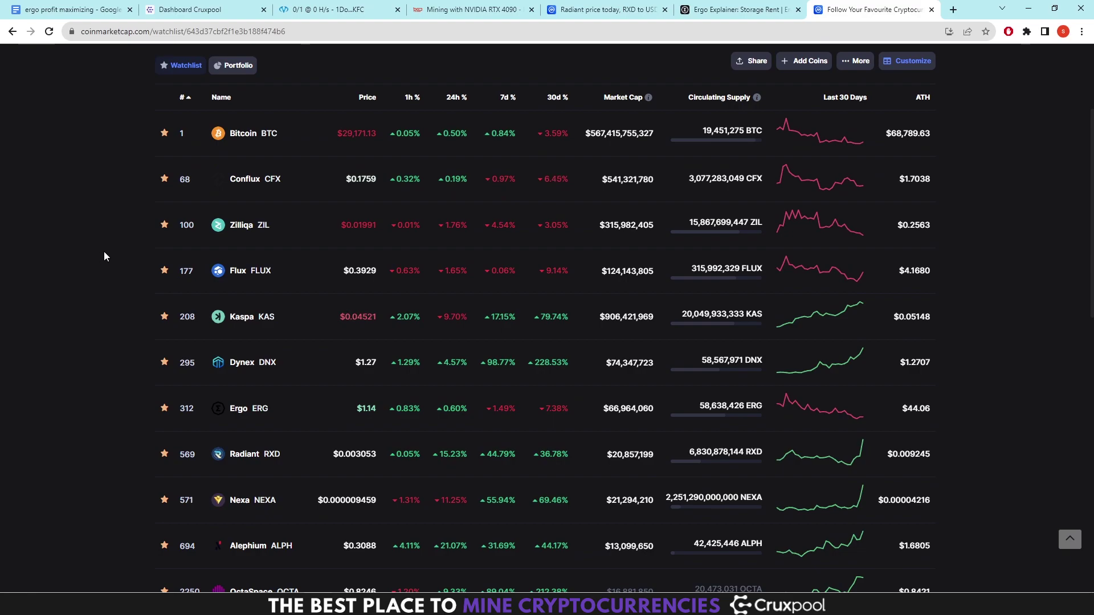
pyautogui.scroll(-1, 64, 202)
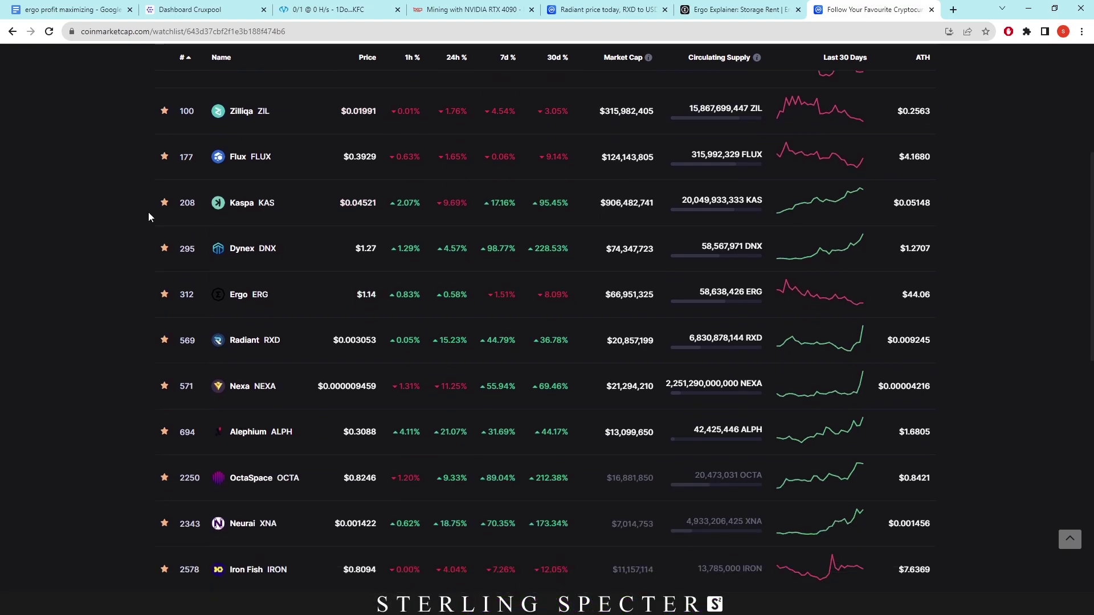
pyautogui.scroll(4, 148, 212)
pyautogui.click(556, 211)
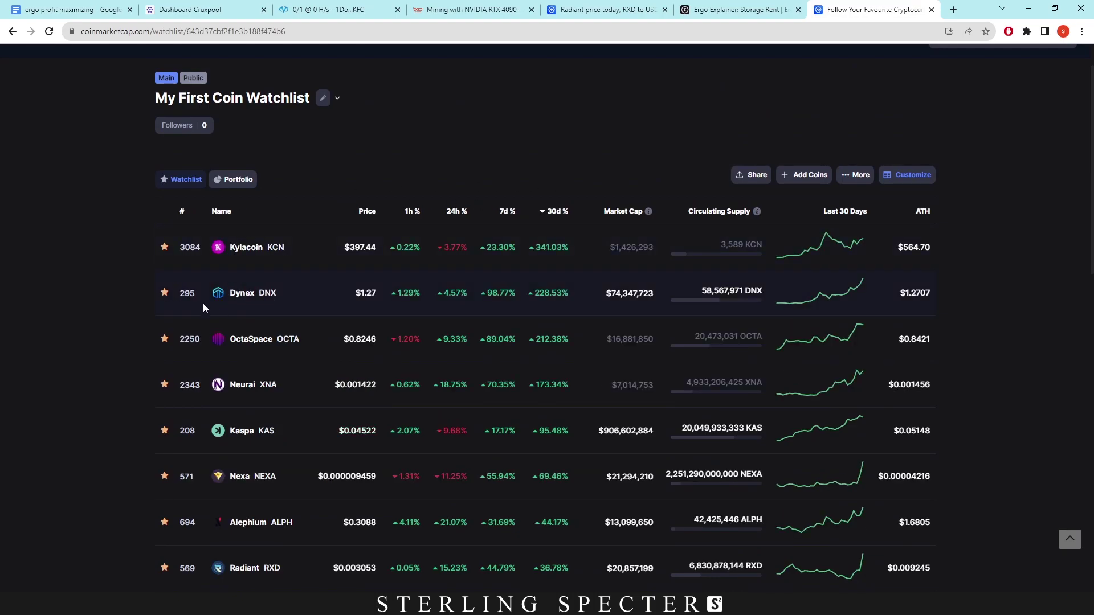
# Compare the 30-day performance of the watchlist coins, from the strongest gainers through Radiant, Bitcoin and Ergo to the weakest.
pyautogui.scroll(-1, 239, 305)
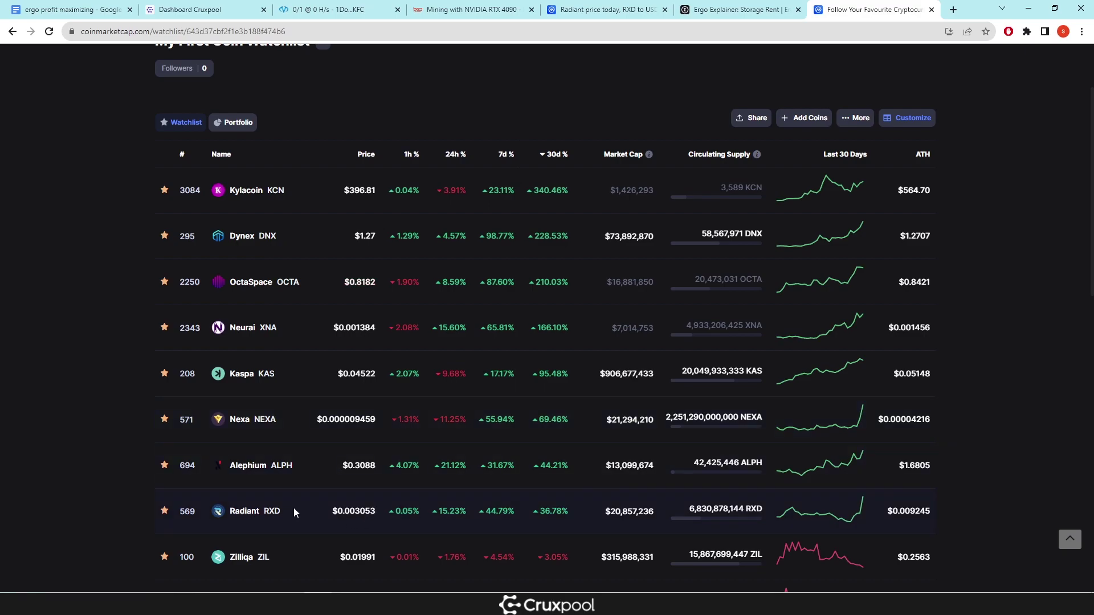
pyautogui.scroll(-2, 293, 507)
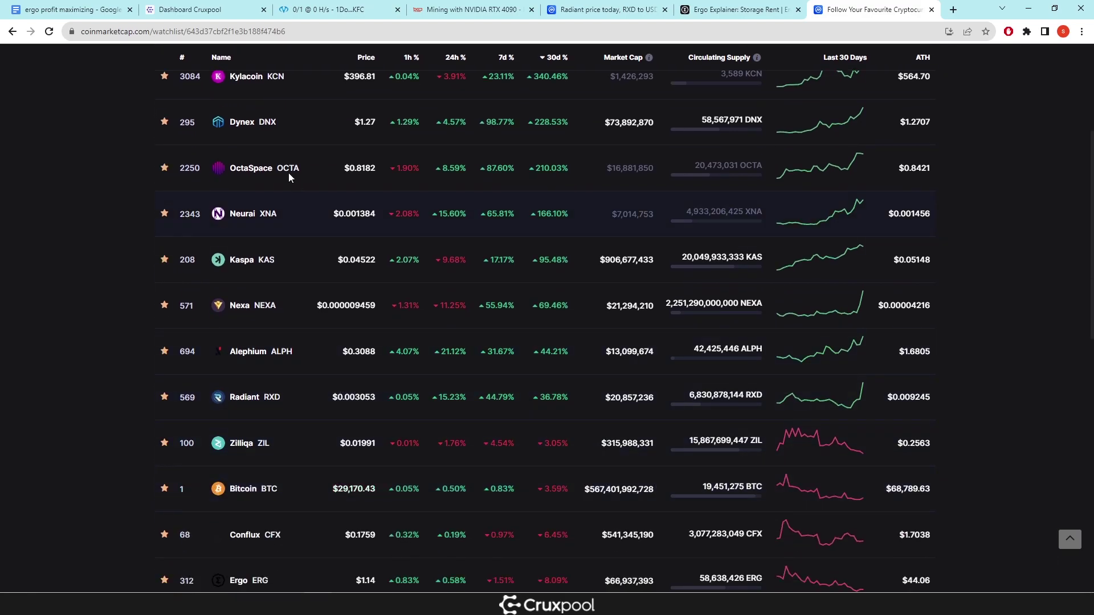
pyautogui.scroll(-1, 357, 433)
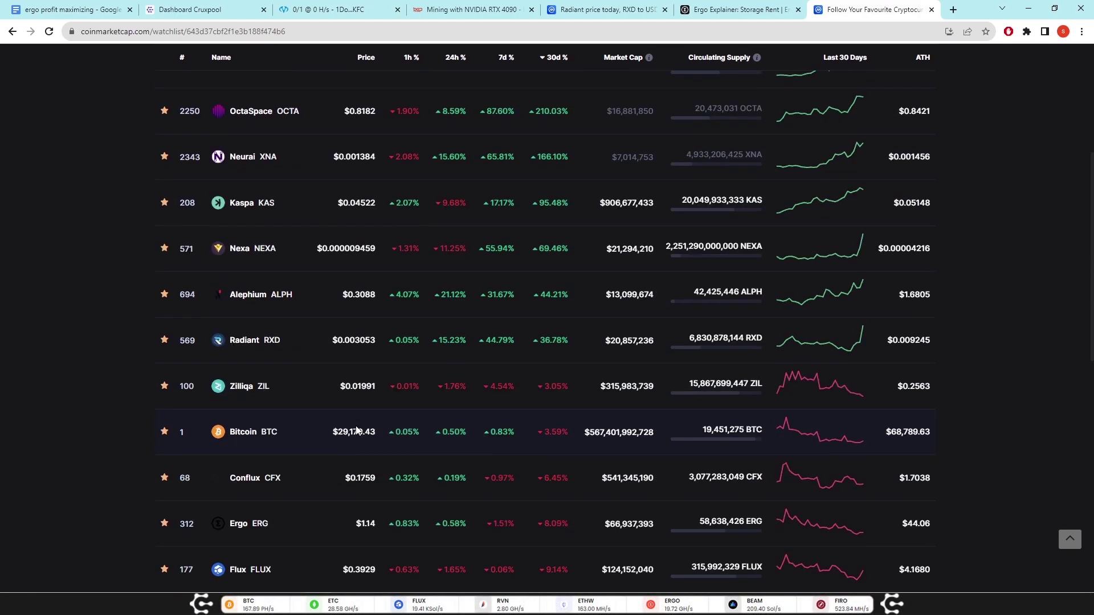
pyautogui.scroll(2, 359, 428)
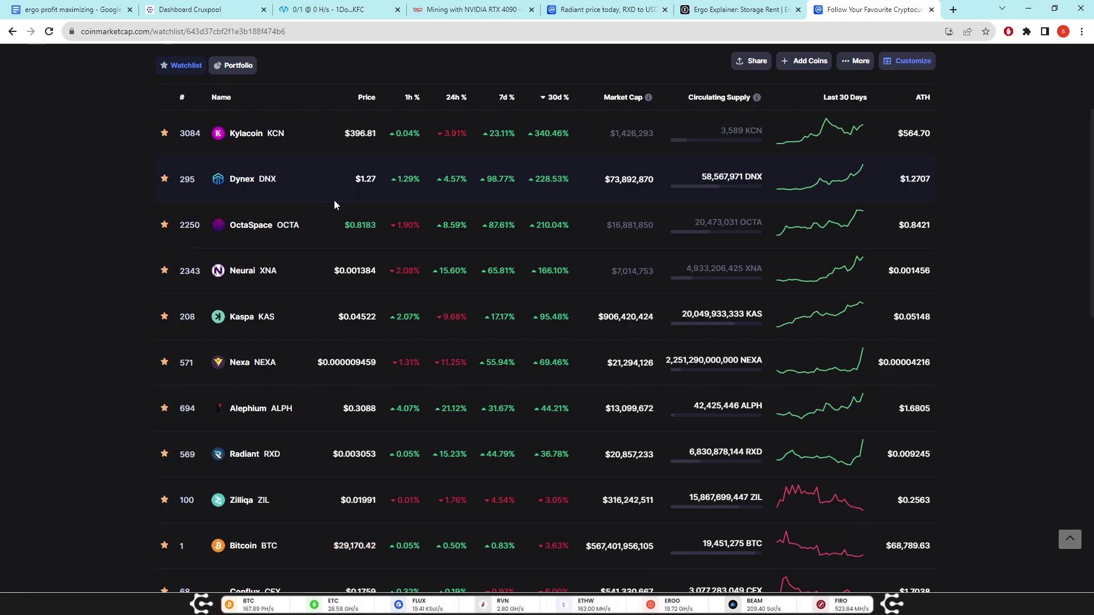
pyautogui.scroll(-5, 323, 211)
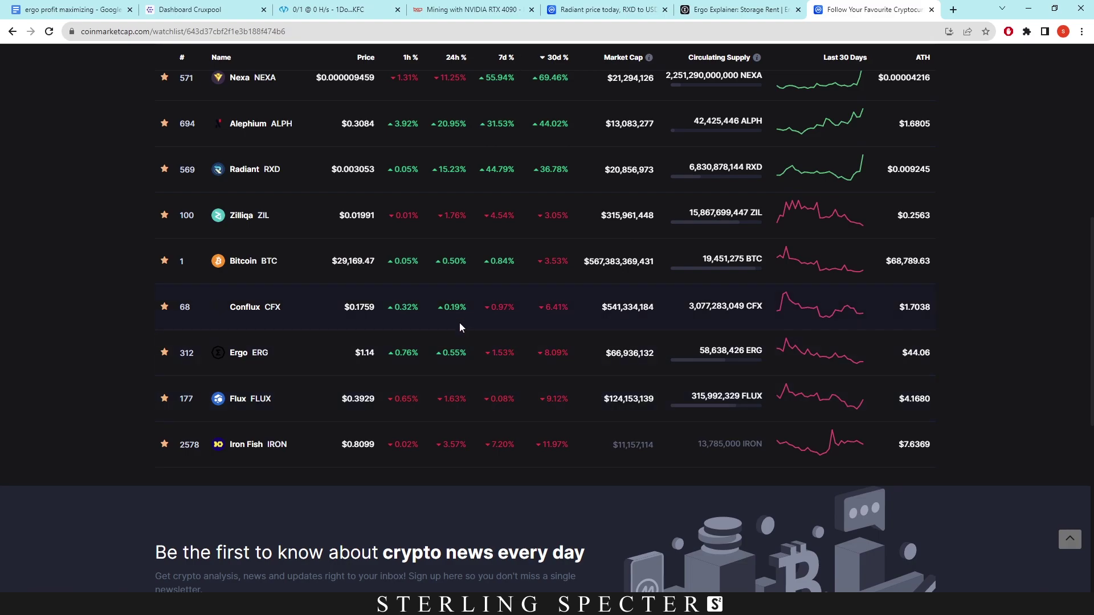
pyautogui.scroll(5, 460, 322)
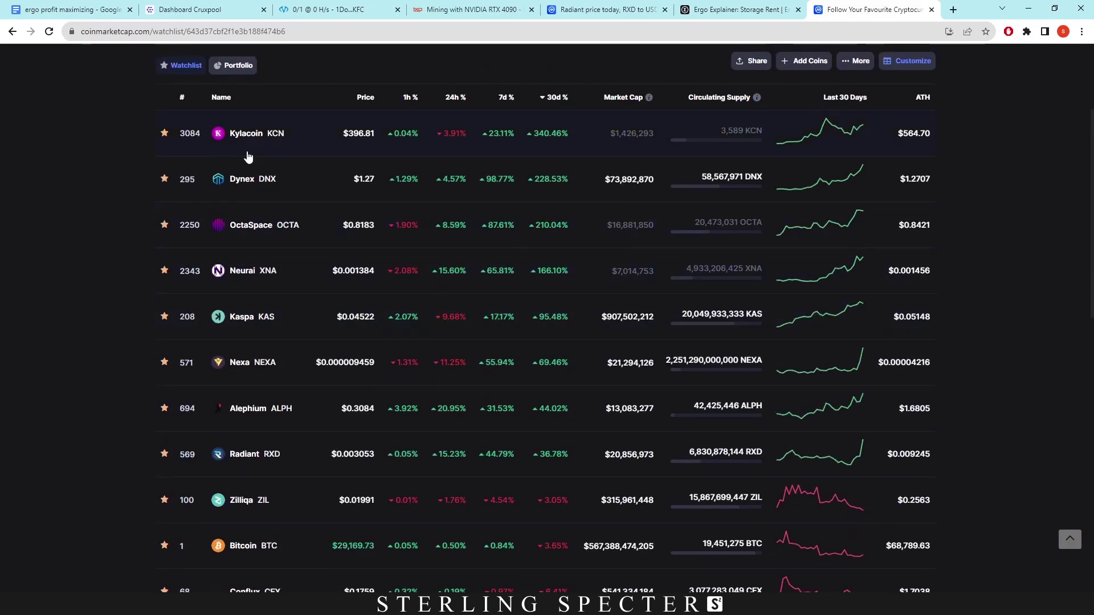
pyautogui.scroll(-6, 468, 318)
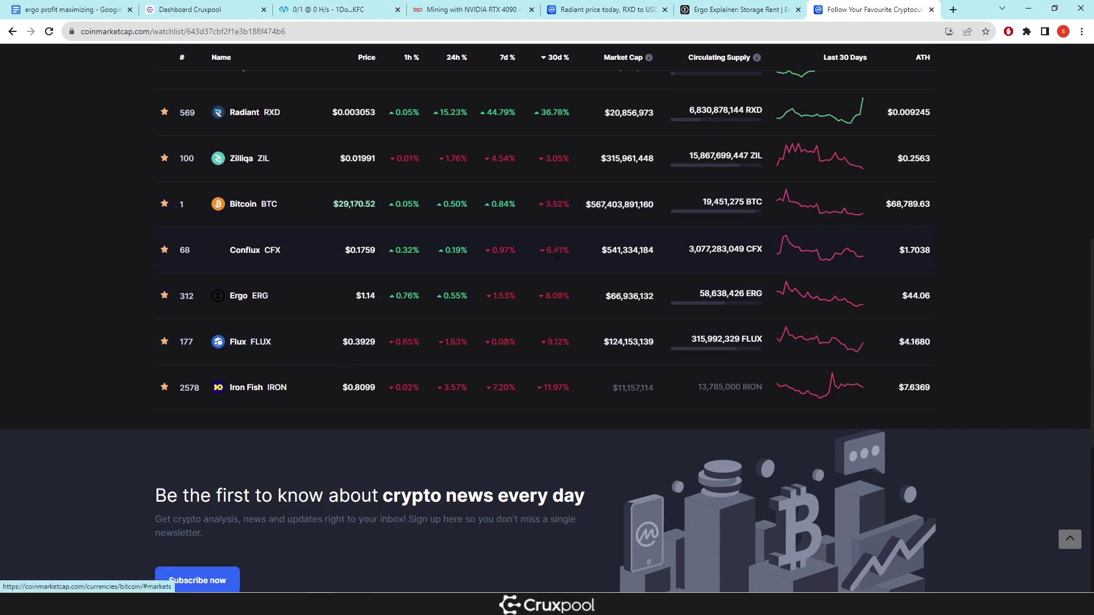
pyautogui.scroll(6, 519, 291)
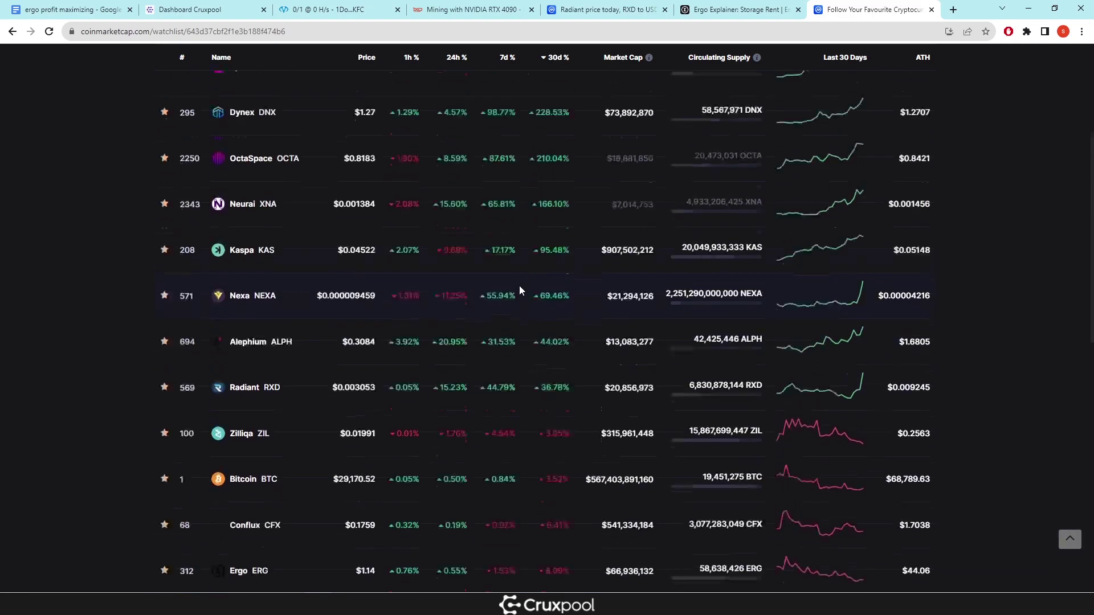